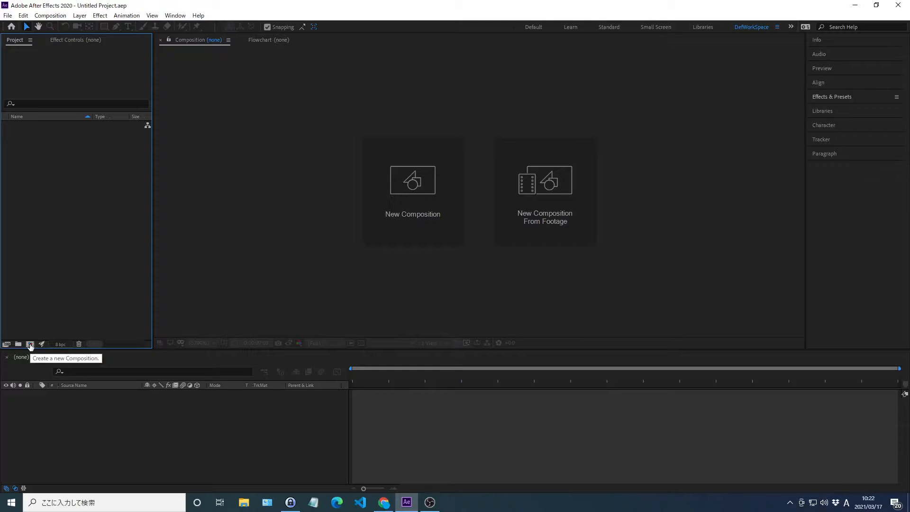
Step: Create a composition named Main with a duration of 0;00;03;00 and background colour 000000
left_click(30, 344)
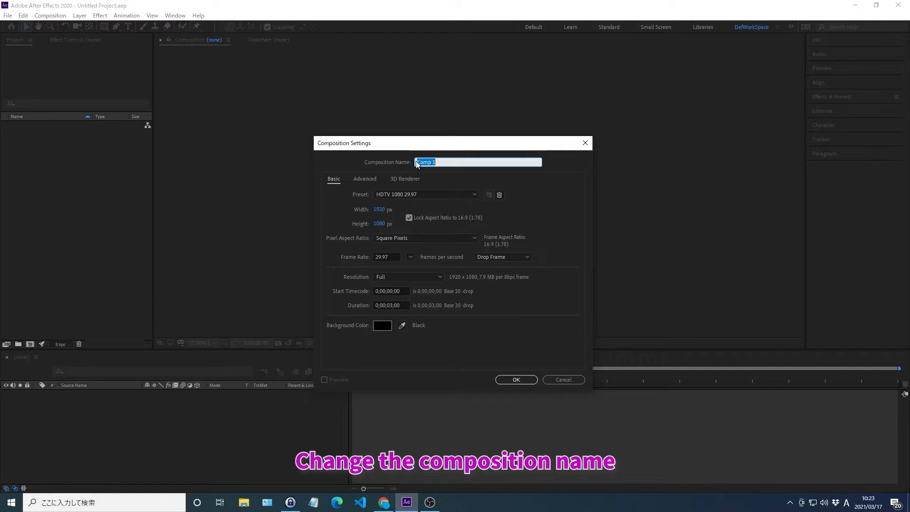
type("Main")
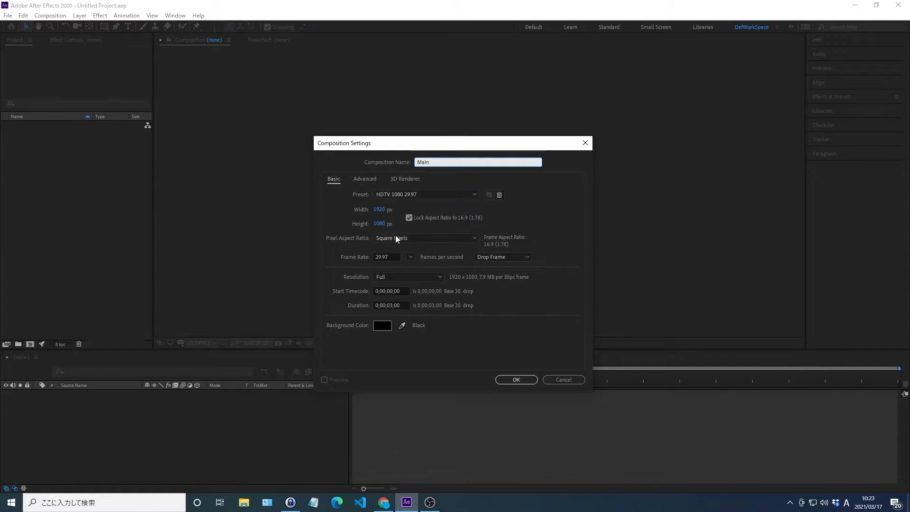
left_click(375, 305)
type("0;00;03;00")
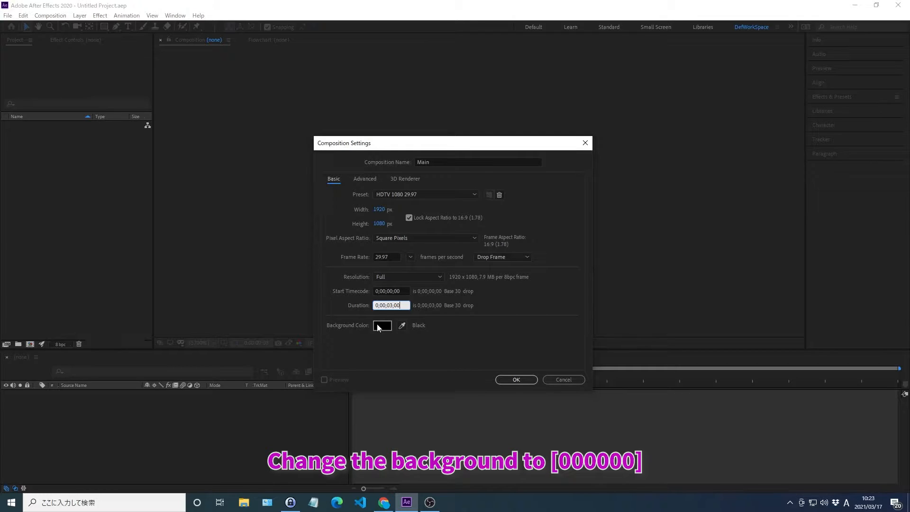
left_click(379, 327)
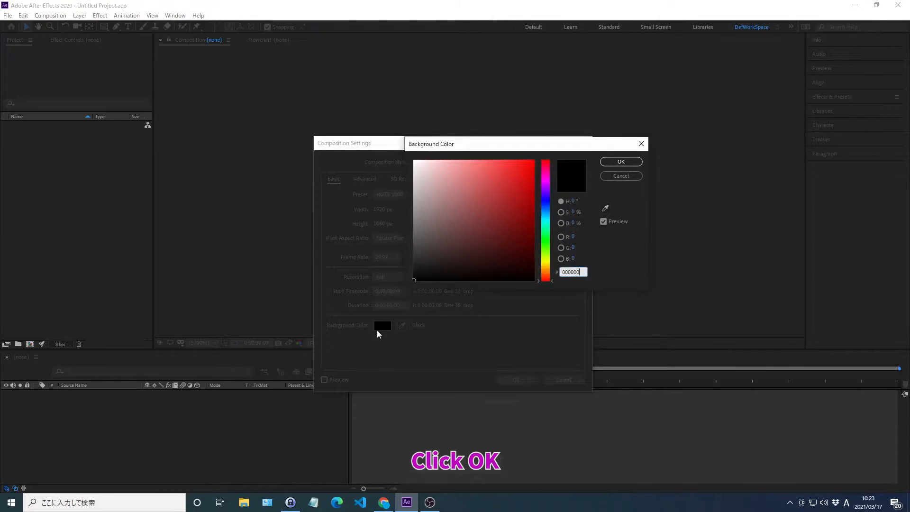
left_click(621, 163)
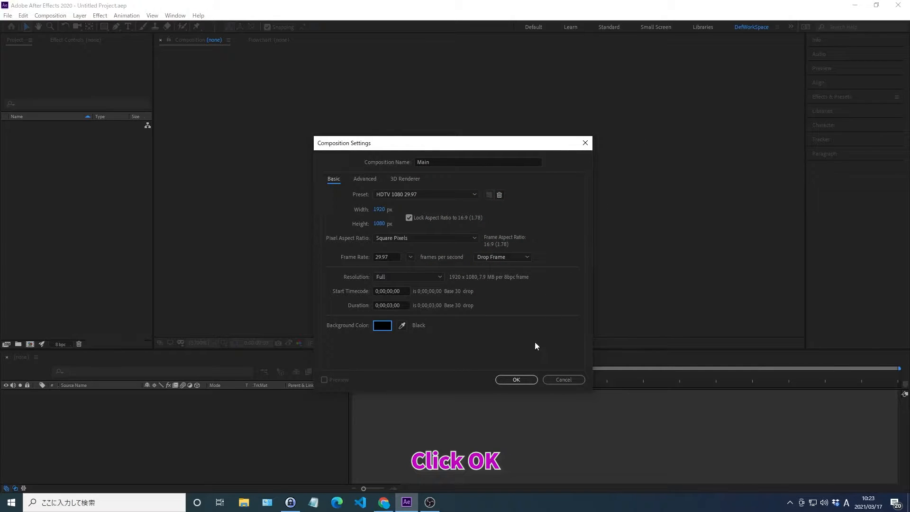
left_click(516, 380)
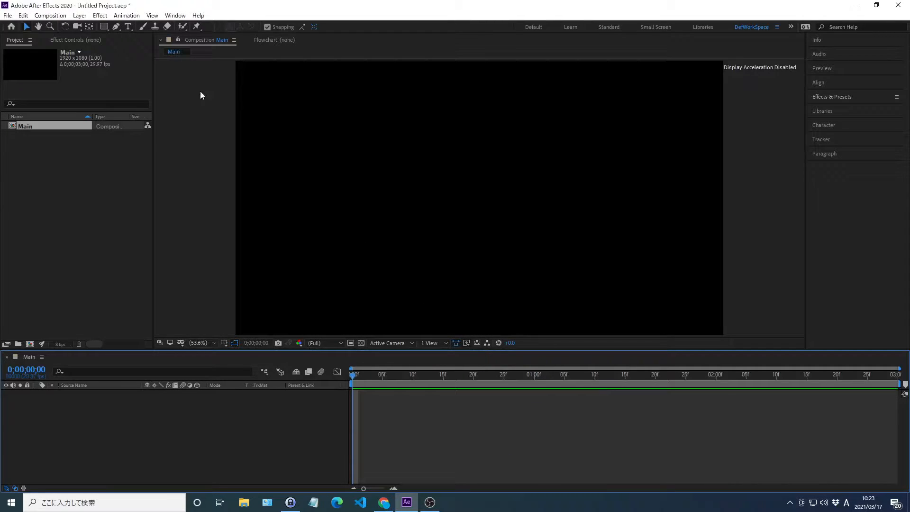
Step: Add a text layer reading "Ayana designer", centre its anchor point on the text, and centre the layer in the composition
left_click(129, 26)
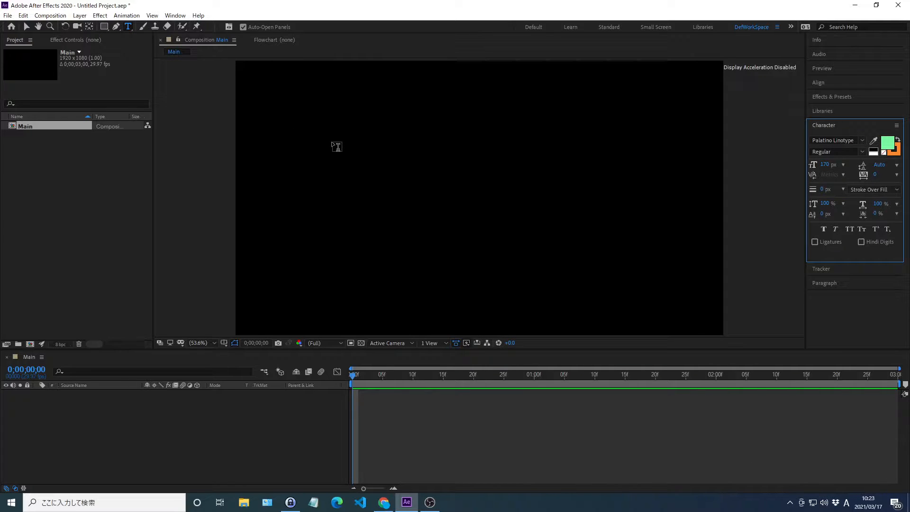
left_click(333, 143)
type("Ayana desi")
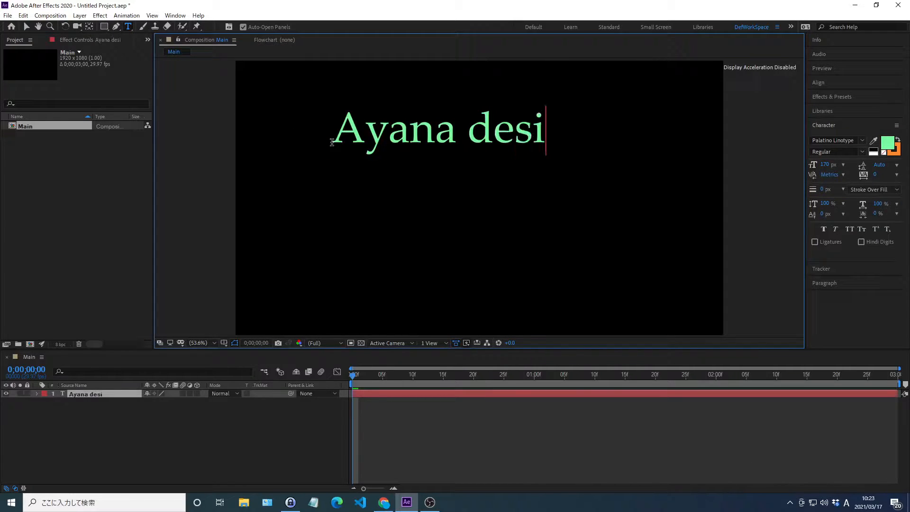
type("gner")
key("ctrl+Return")
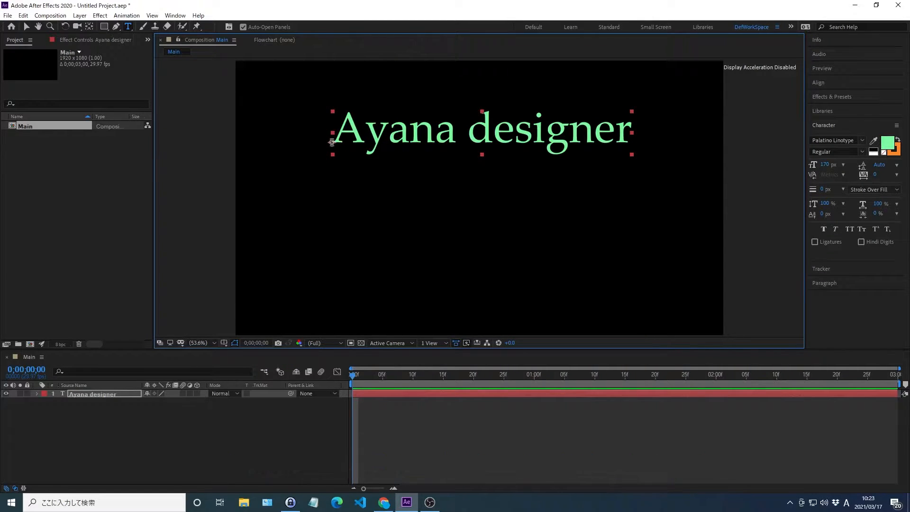
key("ctrl+alt+Home")
key("ctrl+Home")
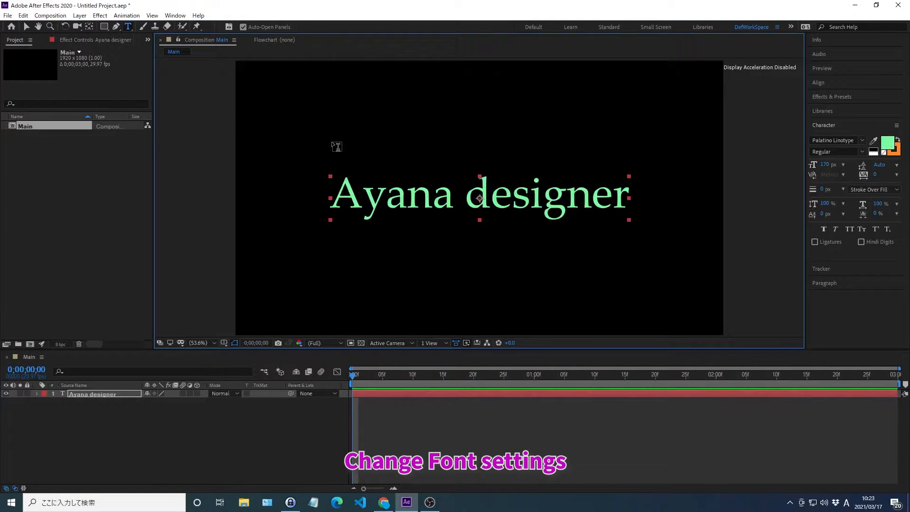
Step: Set the "Ayana designer" text's font to Palatino Linotype and its fill colour to 3499F8
left_click(825, 138)
type("Pa")
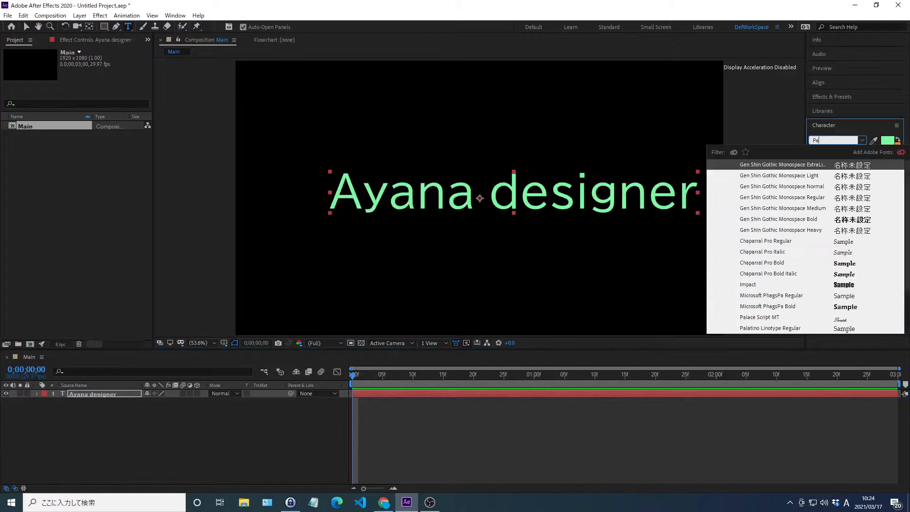
type("latino Linotyp")
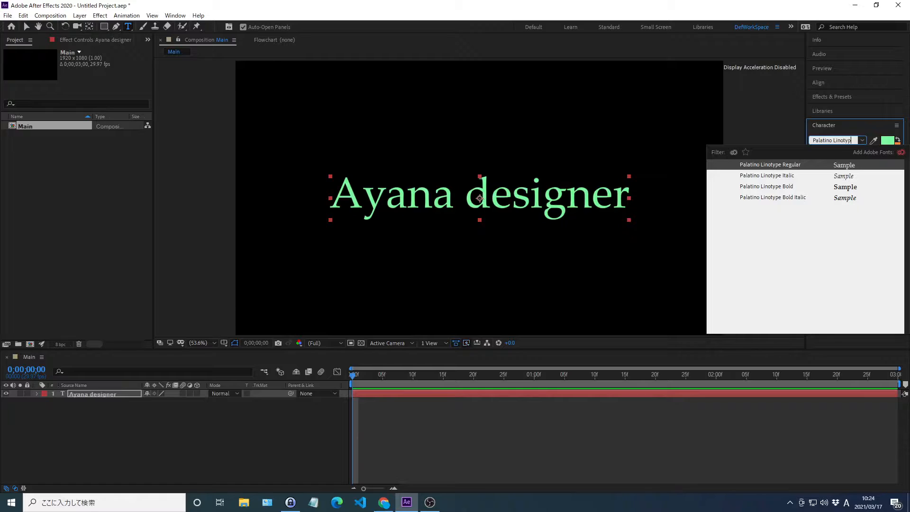
key("Return")
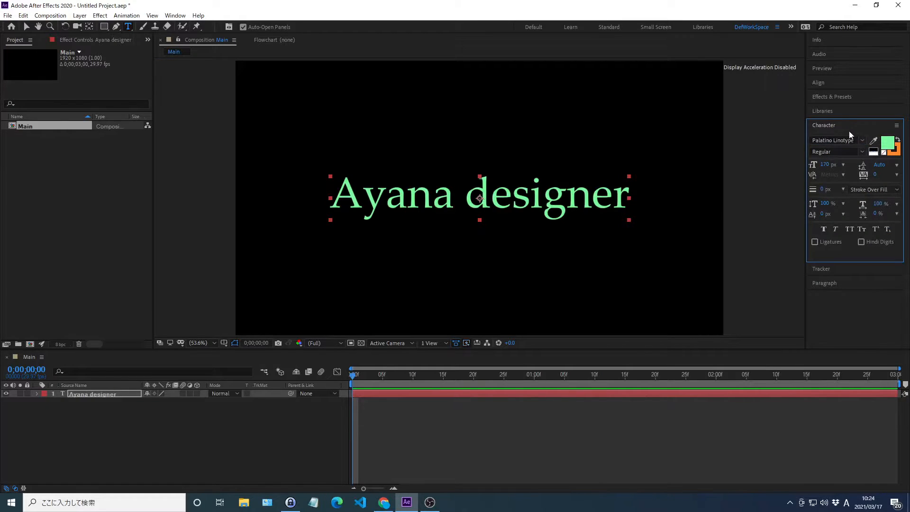
left_click(889, 145)
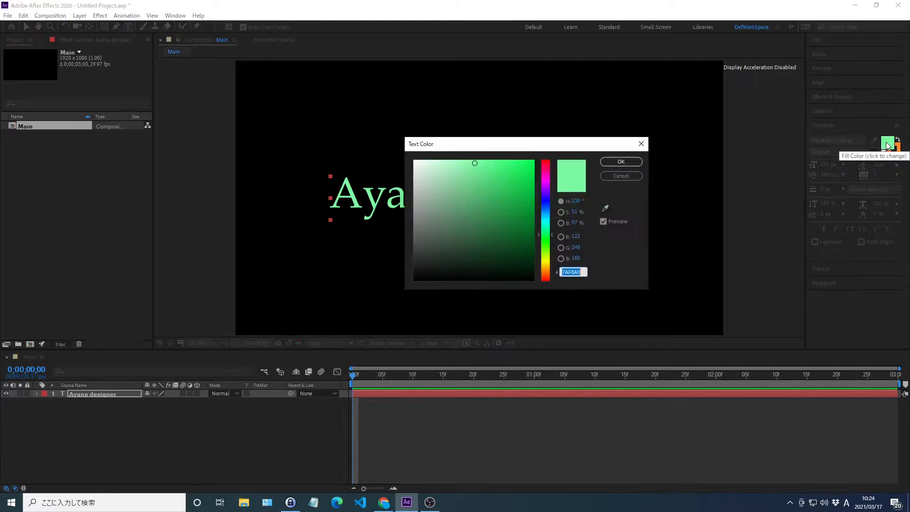
type("3499F8")
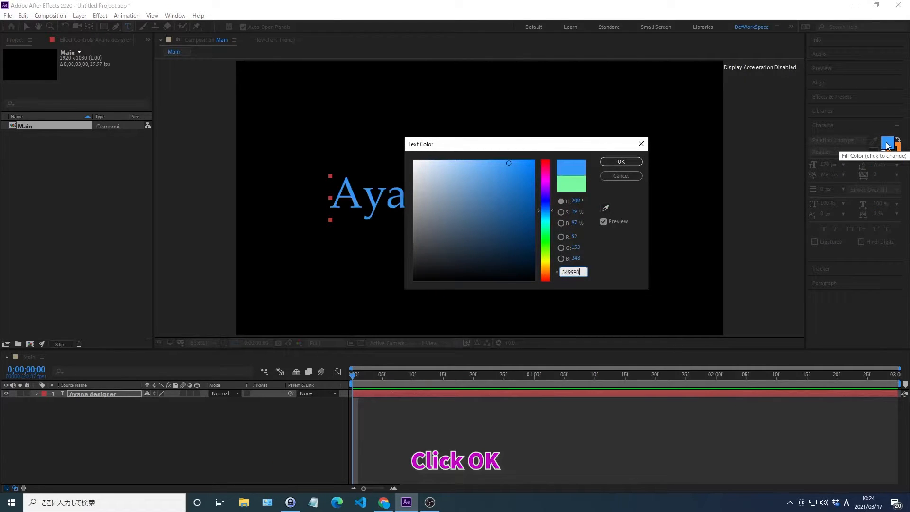
left_click(629, 162)
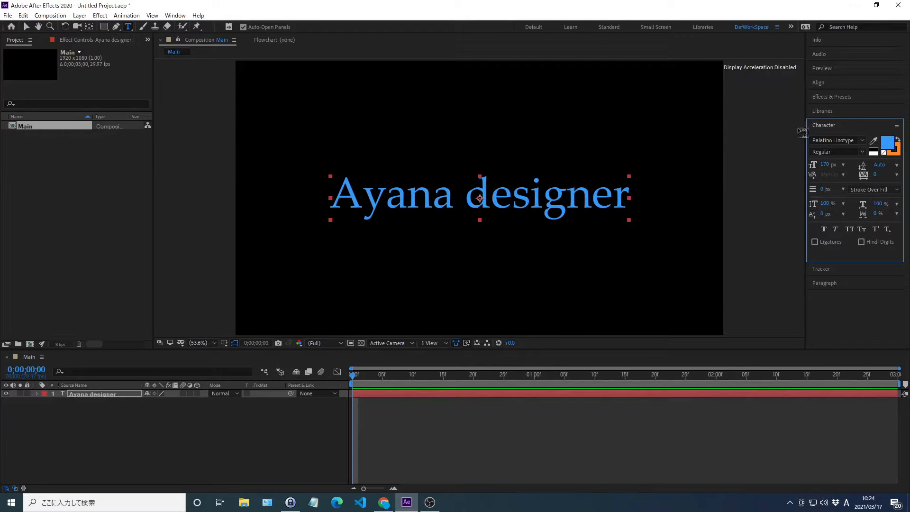
Step: Set the "Ayana designer" text to 170 px font size and 0 px stroke width, and deselect the layer
left_click(826, 164)
type("170")
key("Return")
left_click(824, 189)
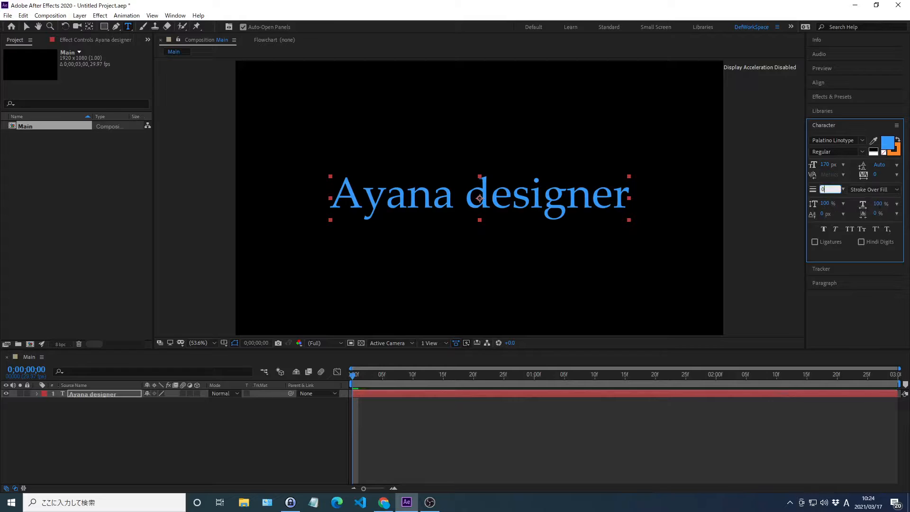
key("Return")
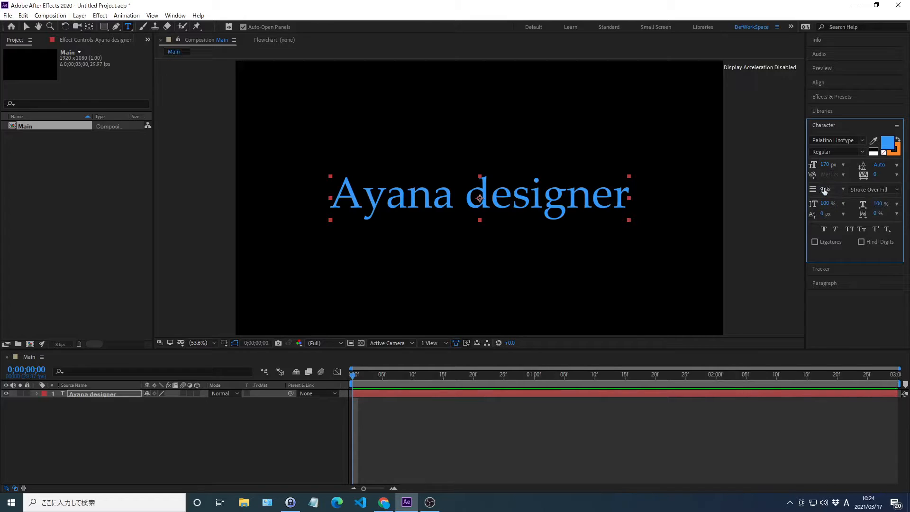
left_click(824, 124)
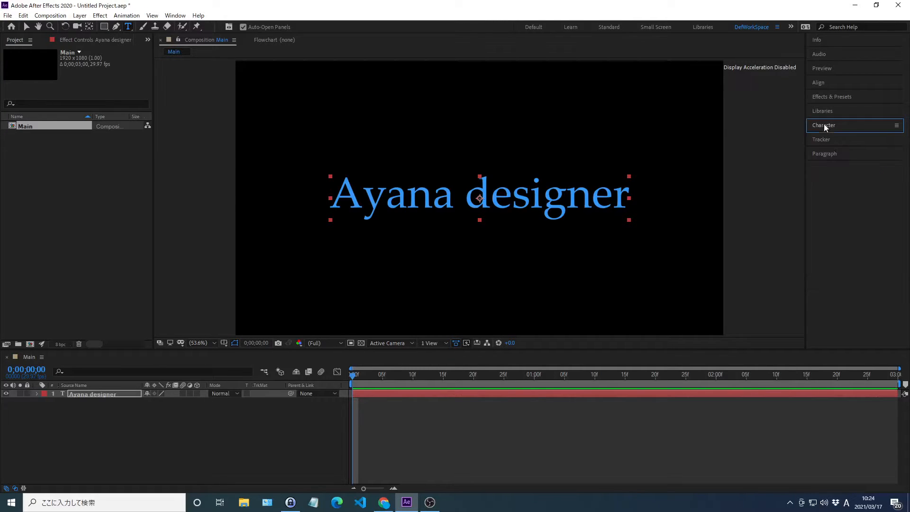
left_click(180, 425)
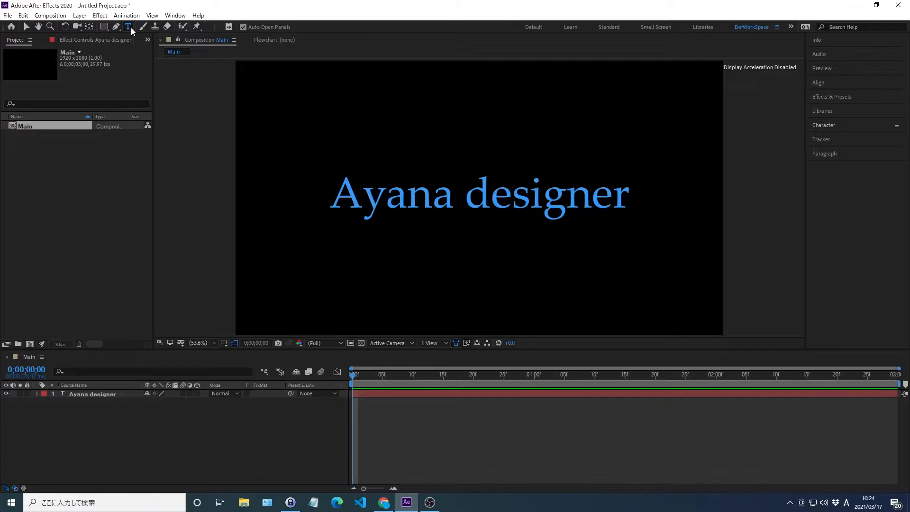
Step: Add a second text layer reading "Hello everyone", centre its anchor point on the text, and centre the layer in the composition
left_click(332, 142)
type("Hello ")
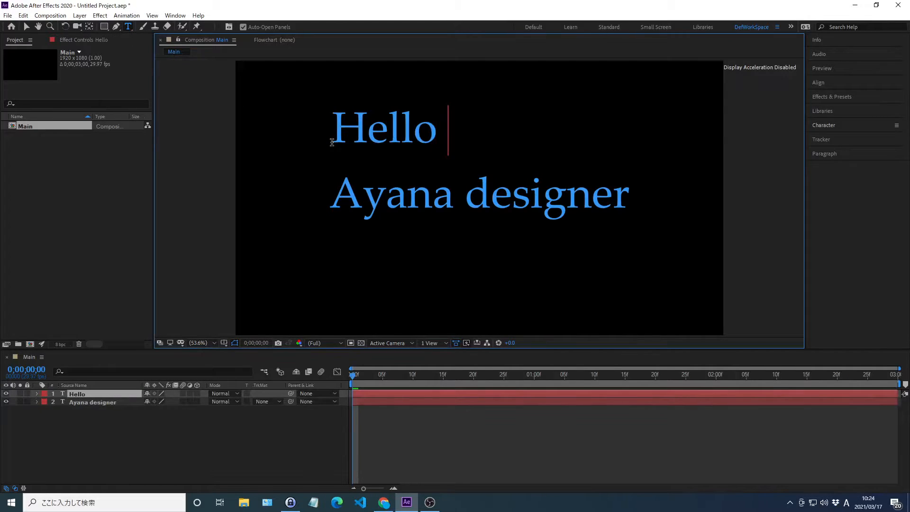
type("everyone")
key("Escape")
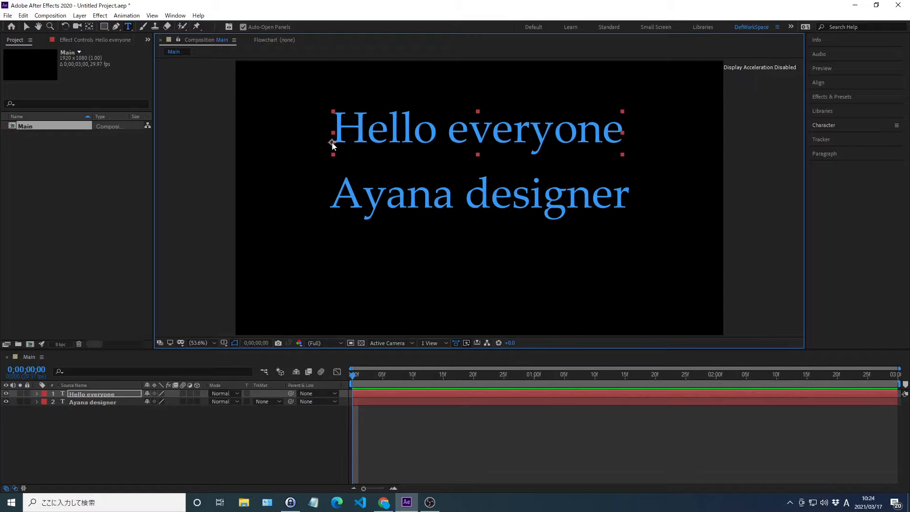
key("ctrl+alt+Home")
key("ctrl+Home")
Step: Set the "Hello everyone" text's font to Palatino Linotype and its fill colour to 7AF8A0
left_click(824, 125)
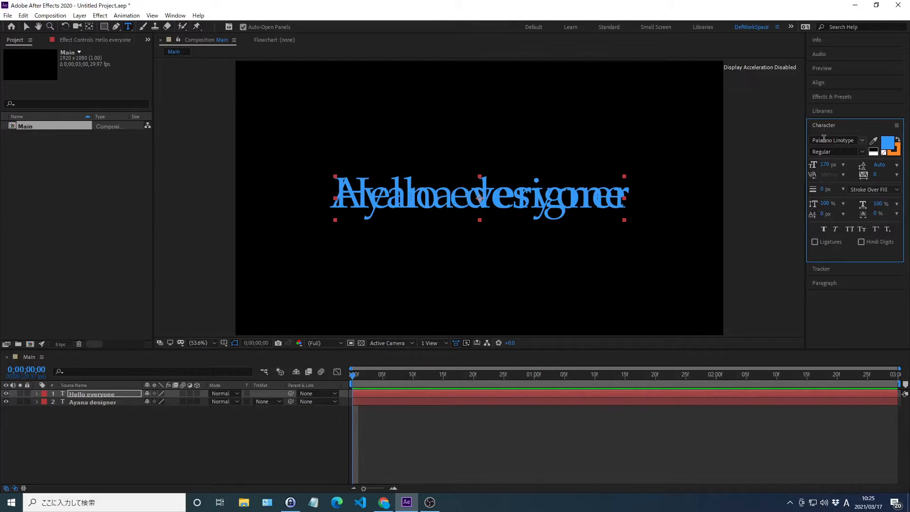
left_click(824, 140)
type("Pala")
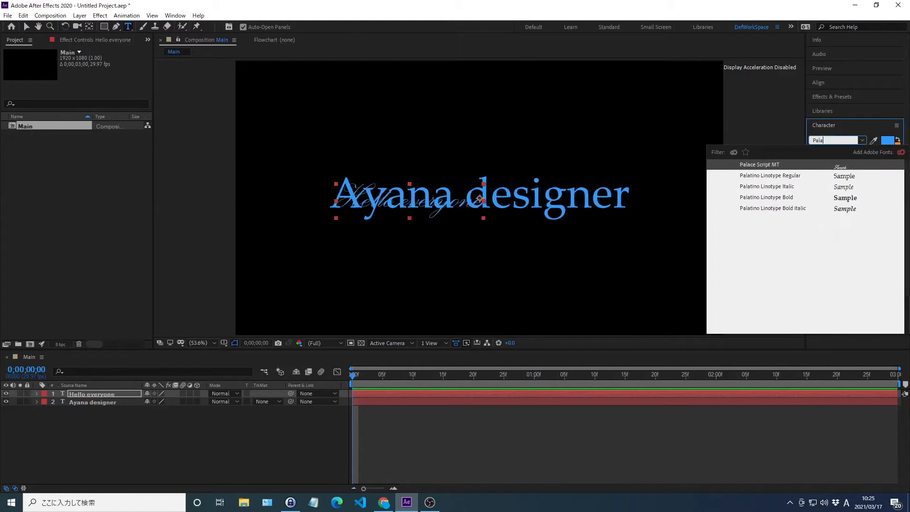
type("tino Linot")
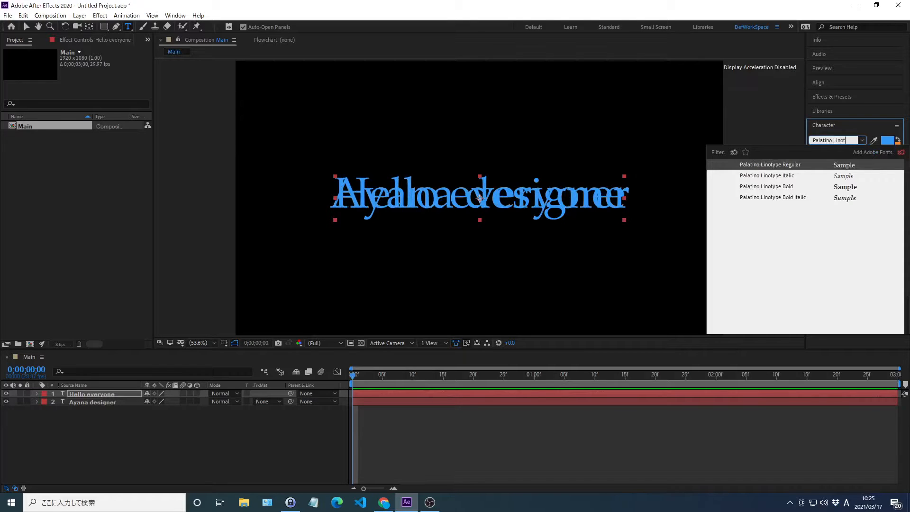
type("ype")
key("Return")
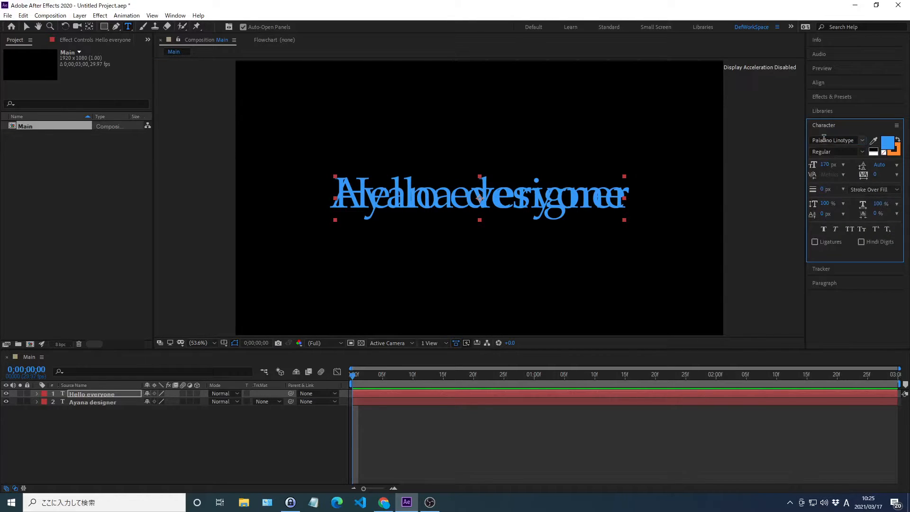
left_click(886, 144)
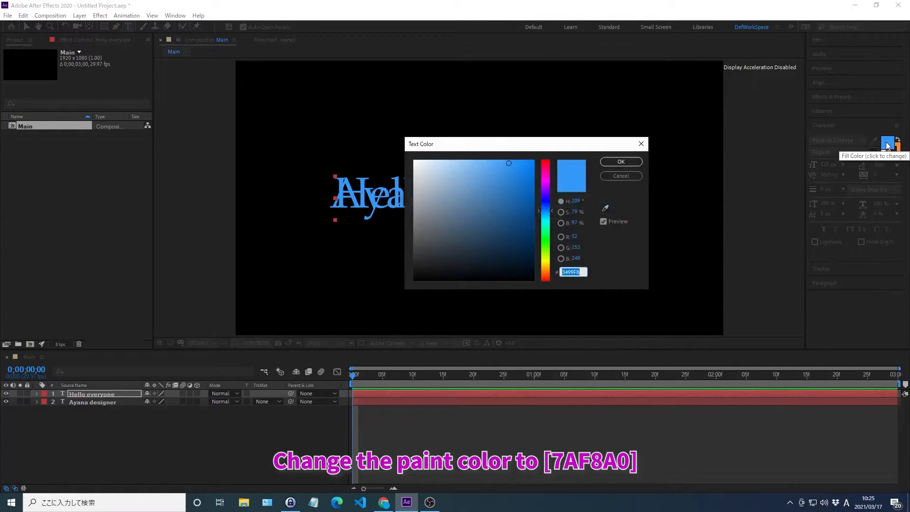
type("7AF8A0")
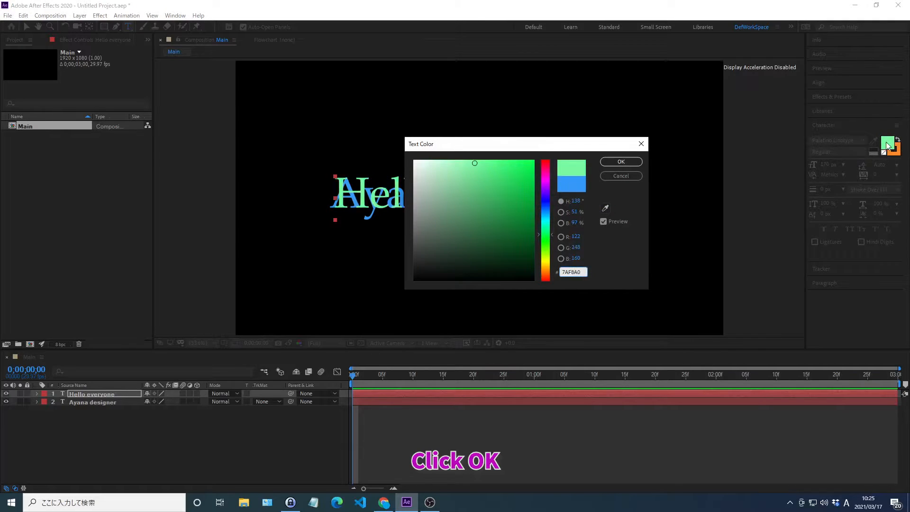
left_click(638, 162)
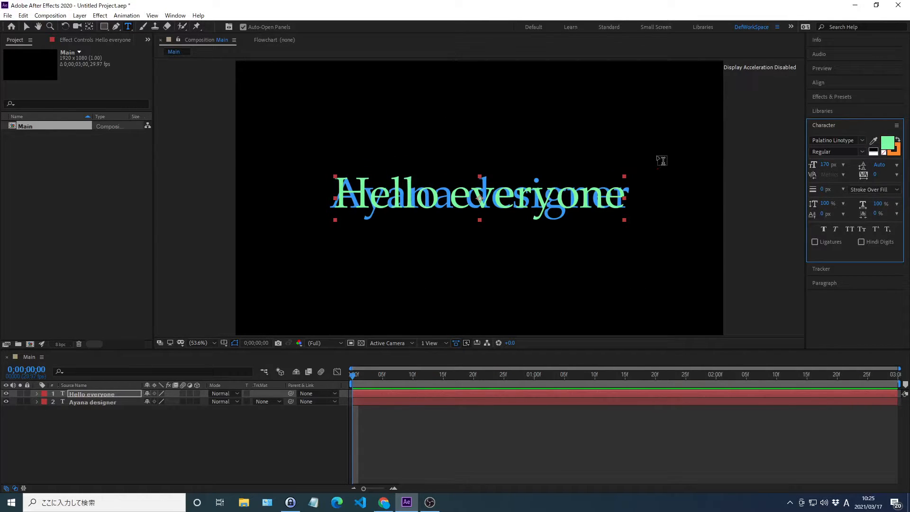
Step: Set the "Hello everyone" text to 170 px font size and 0 px stroke width, and deselect the layer
left_click(825, 164)
type("17")
key("Return")
type("0")
key("Return")
left_click(824, 124)
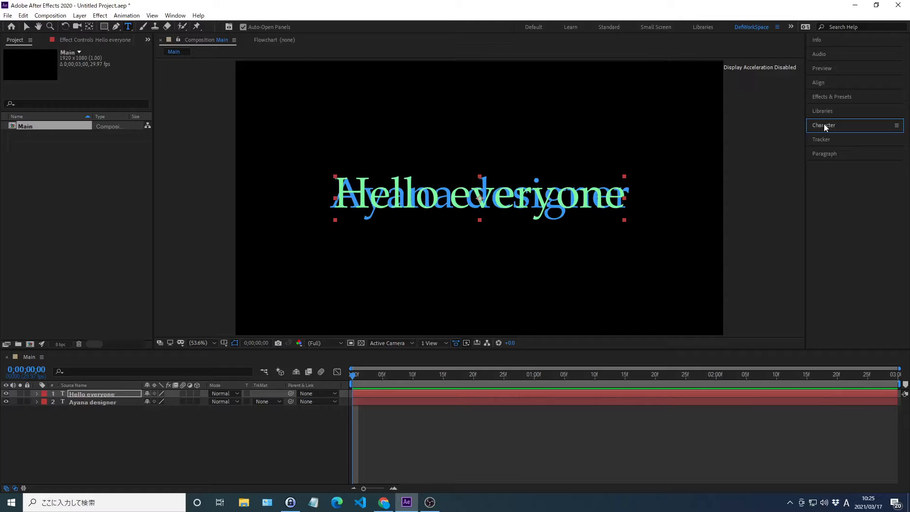
left_click(180, 427)
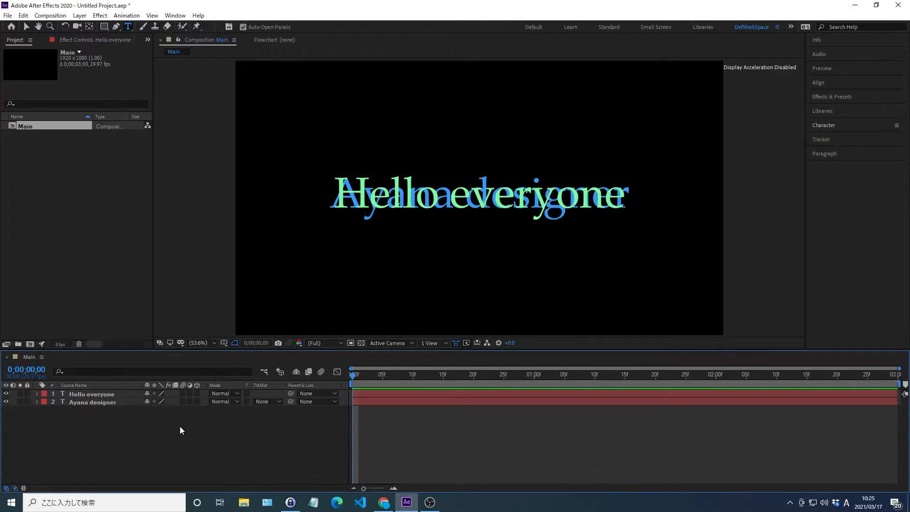
Step: Pre-compose the "Hello everyone" layer as 01, moving all attributes into the new composition
key("KP_1")
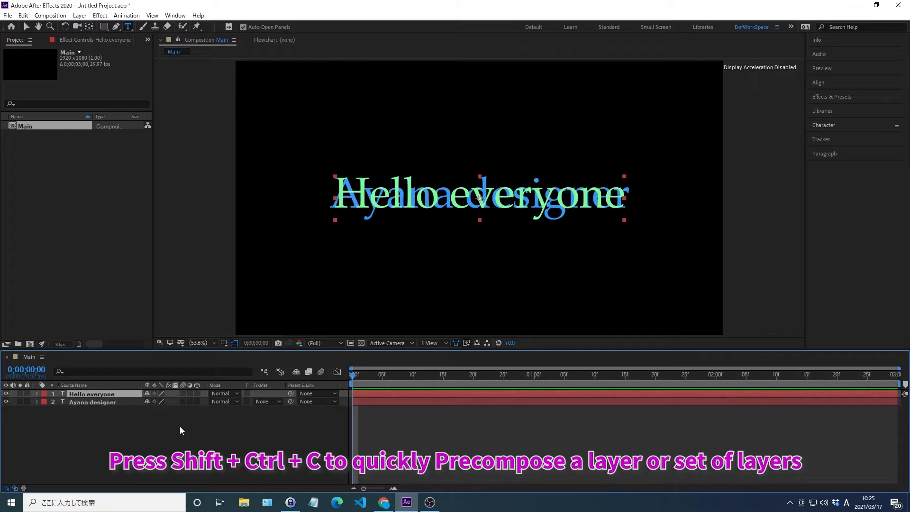
key("ctrl+shift+c")
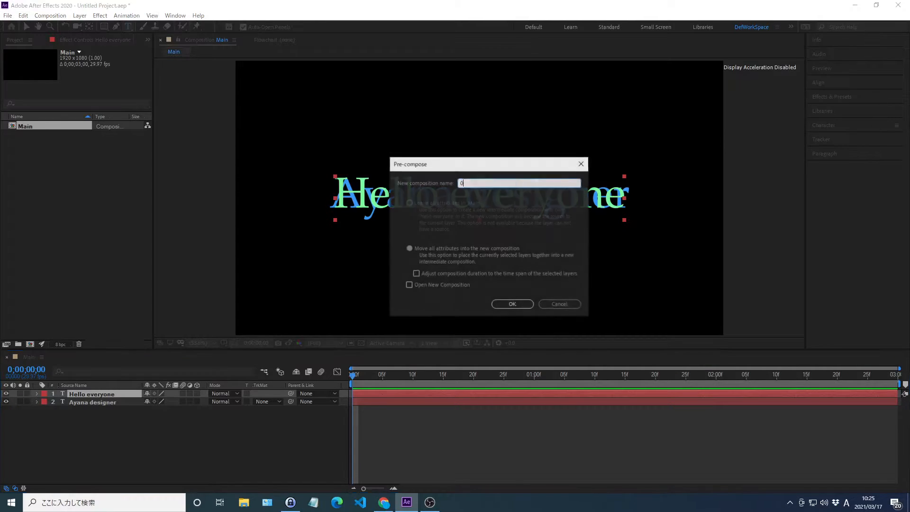
type("01")
left_click(409, 248)
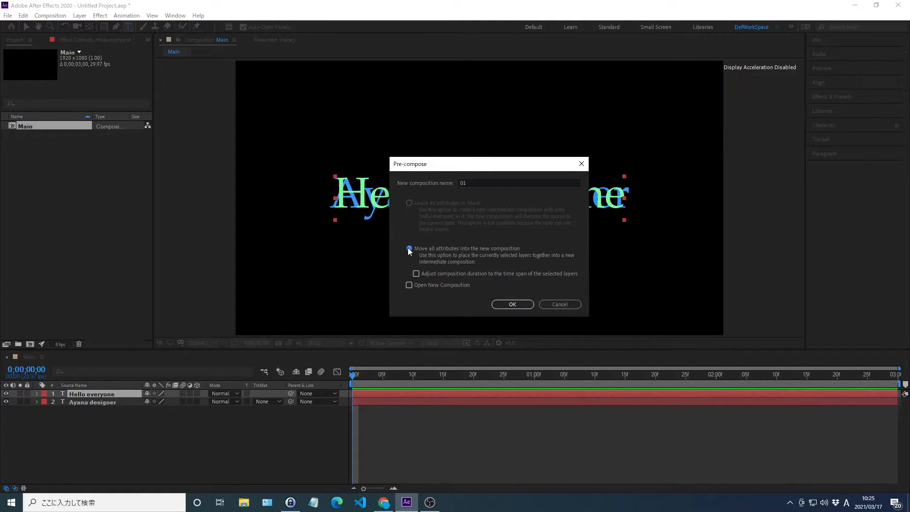
left_click(514, 304)
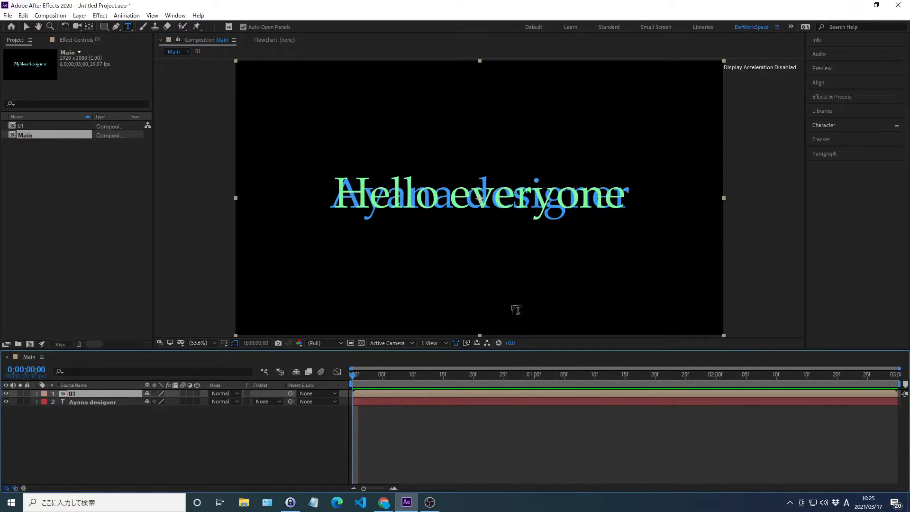
Step: Pre-compose the blue text layer as 02, moving all attributes into the new composition, and hide the 02 layer
key("KP_2")
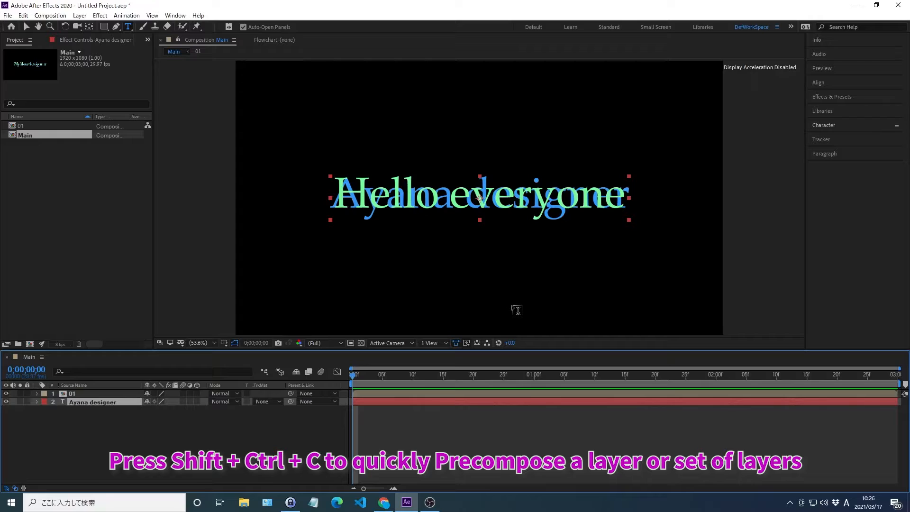
key("ctrl+shift+c")
type("02")
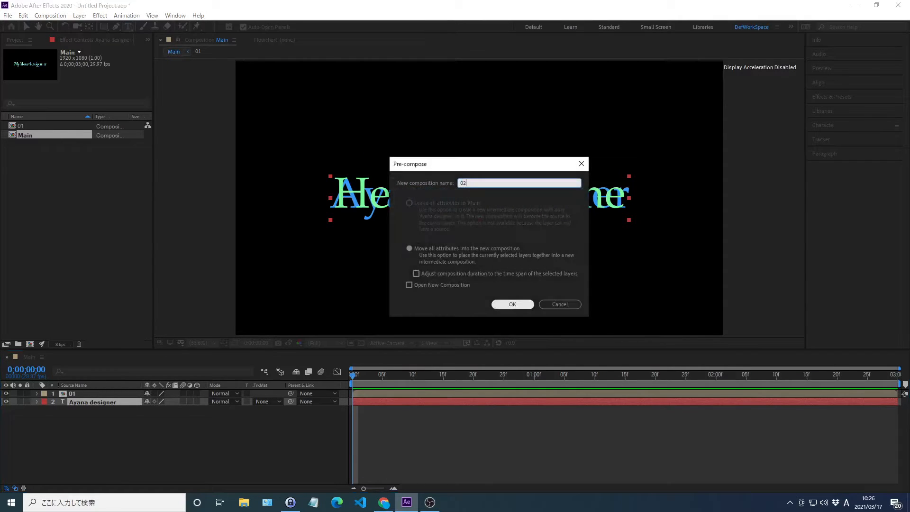
left_click(457, 250)
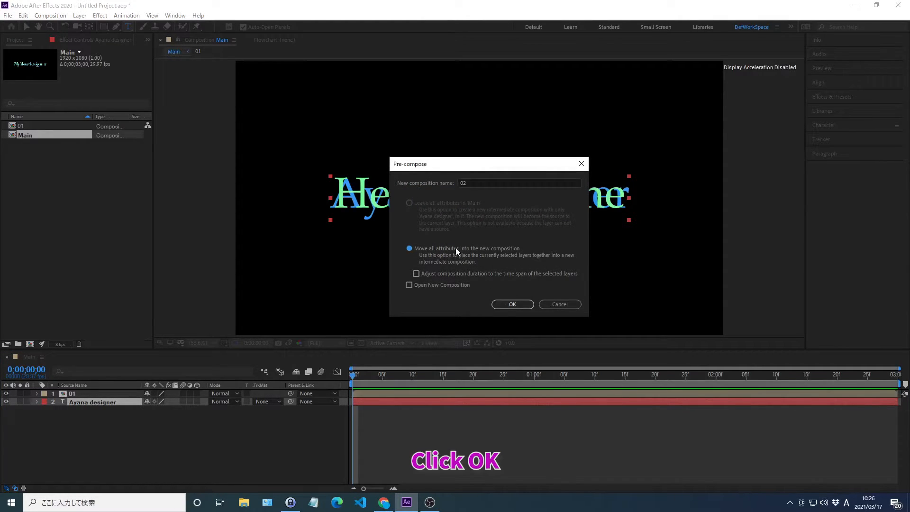
left_click(512, 304)
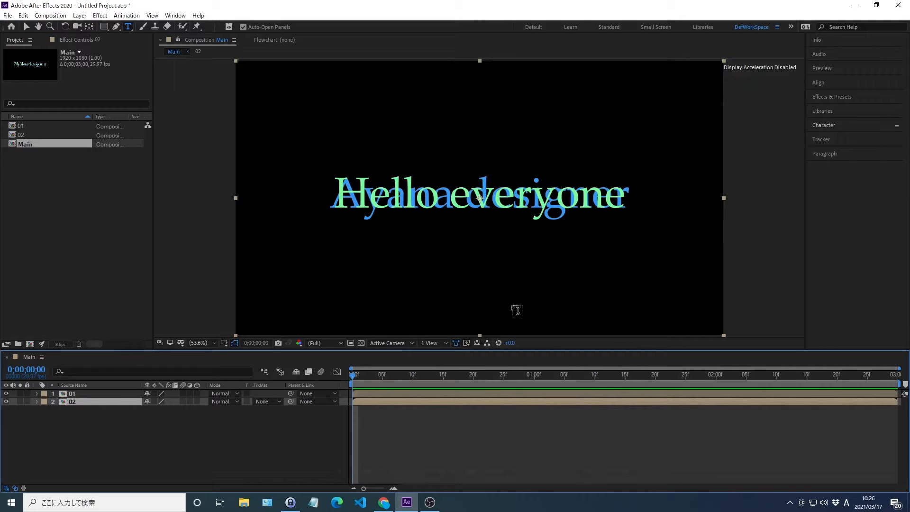
key("ctrl+alt+shift+v")
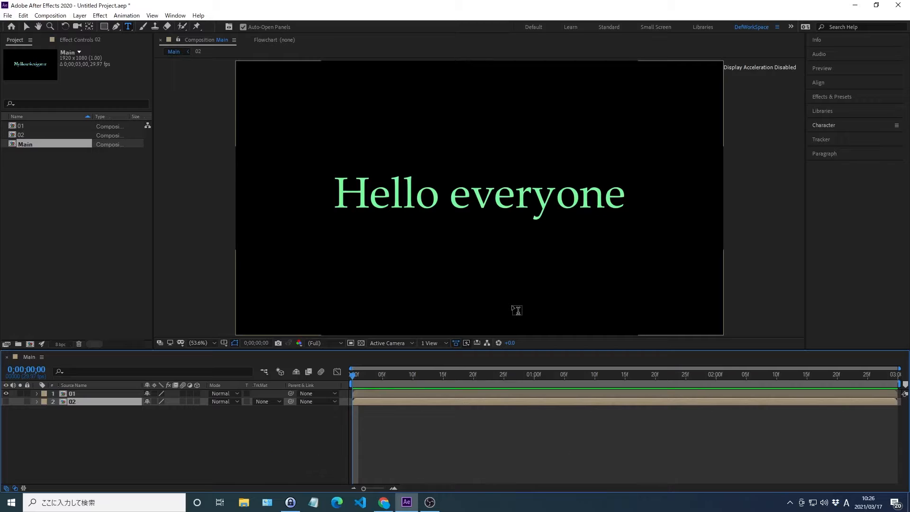
Step: Find the Card Wipe transition effect and apply it to layer 01
key("KP_1")
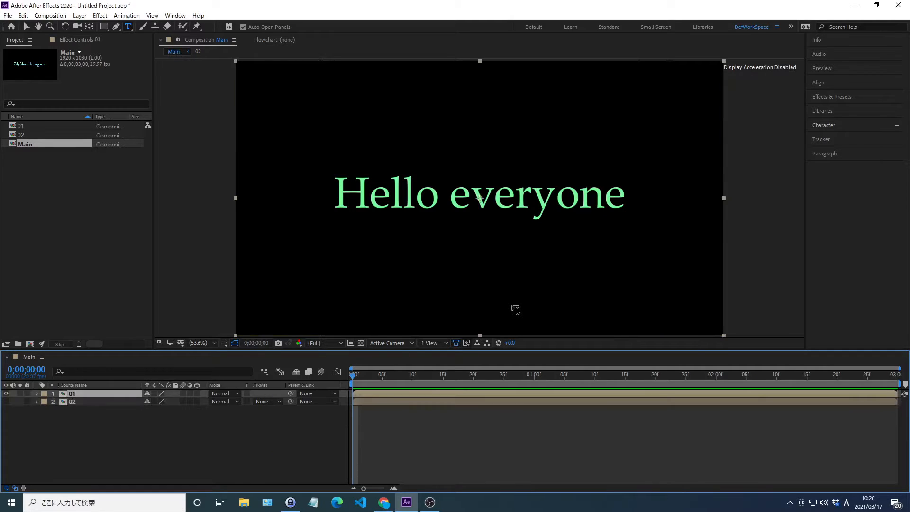
left_click(834, 97)
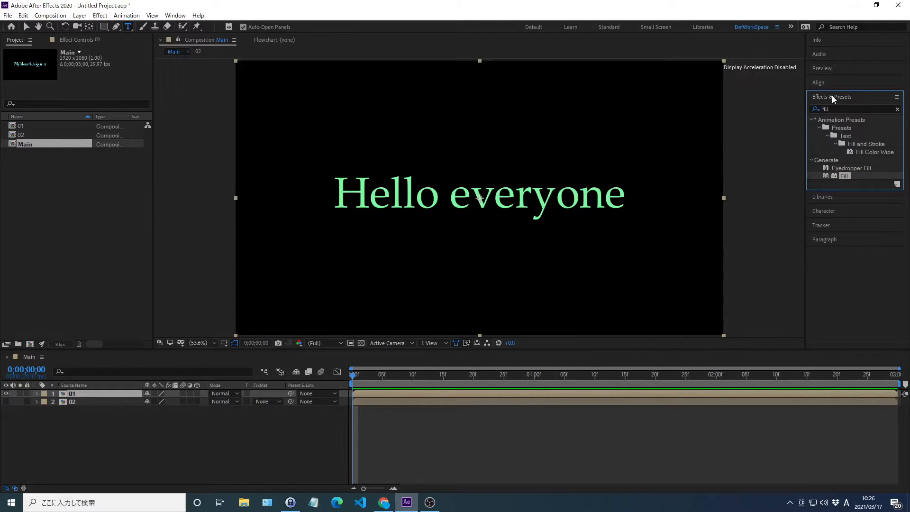
left_click(898, 110)
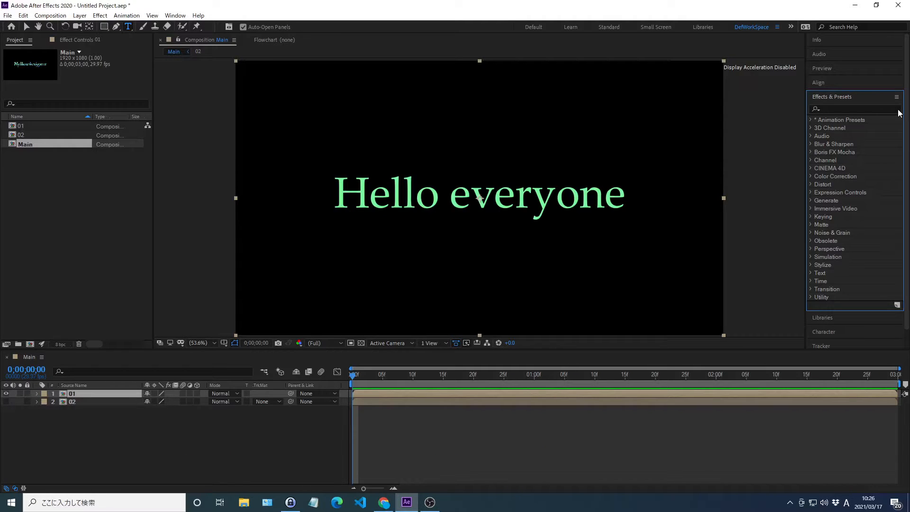
left_click(832, 109)
type("Ca")
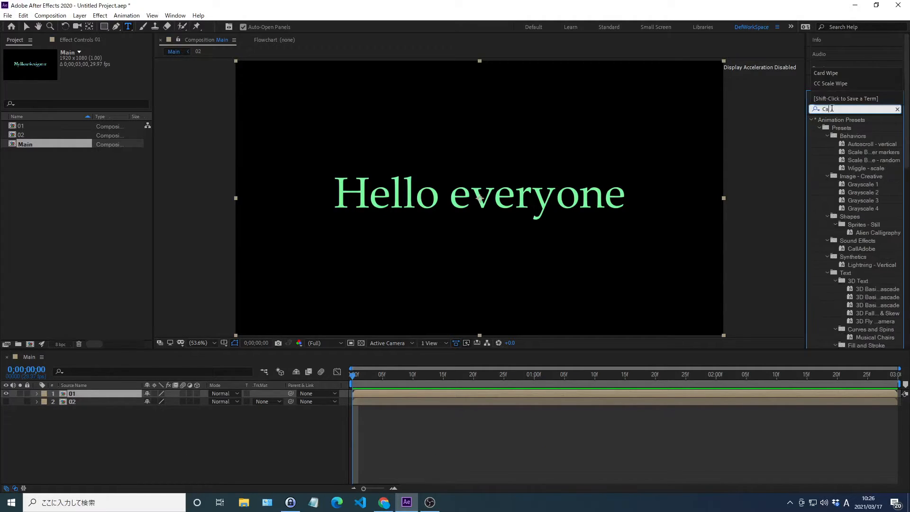
type("rd Wipe")
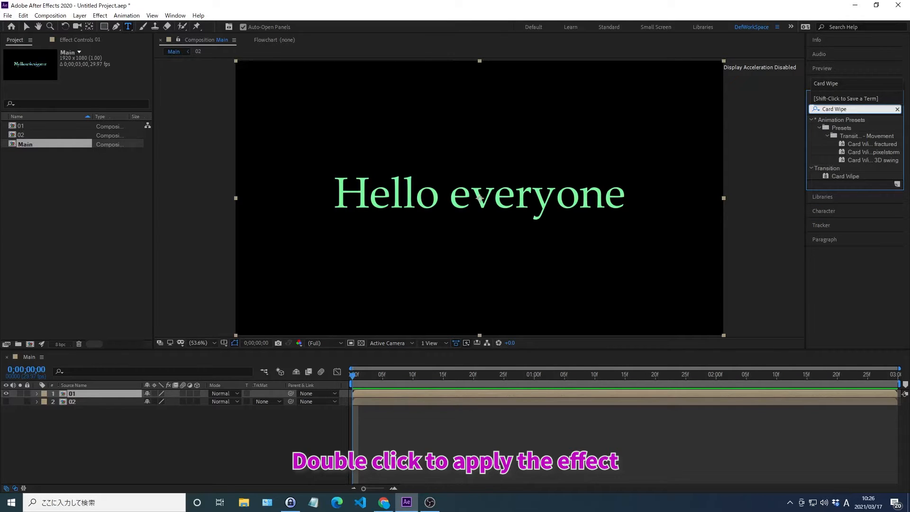
key("Return")
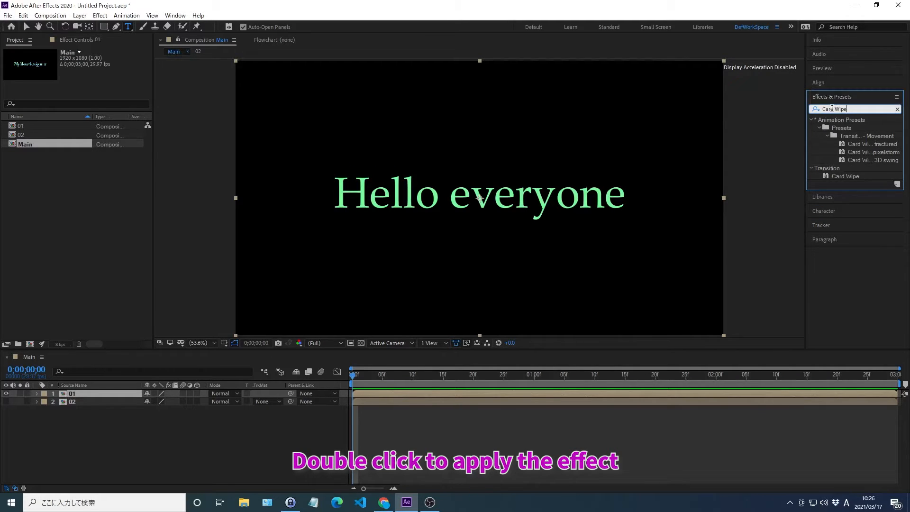
double_click(841, 174)
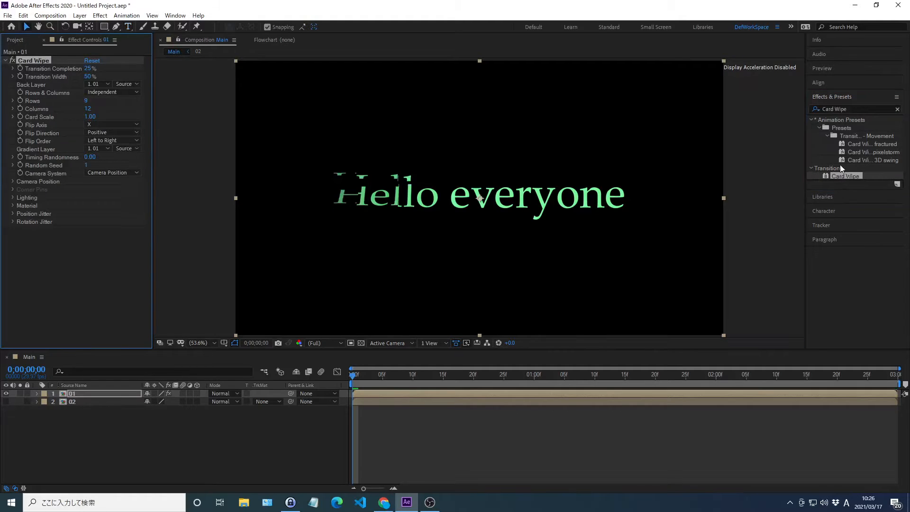
left_click(832, 96)
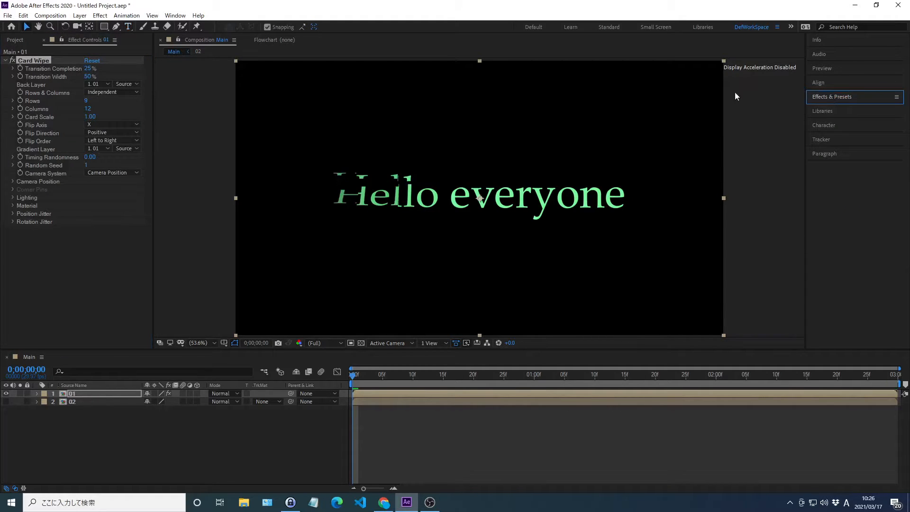
Step: Set Card Wipe's Transition Completion to 0% with a keyframe at the start, and choose 2. 02 as the Back Layer
right_click(57, 70)
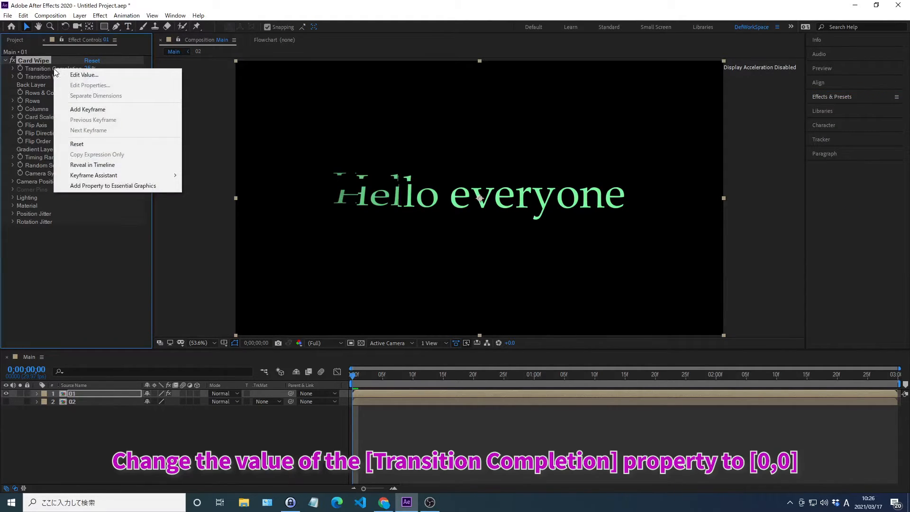
left_click(83, 74)
type("0")
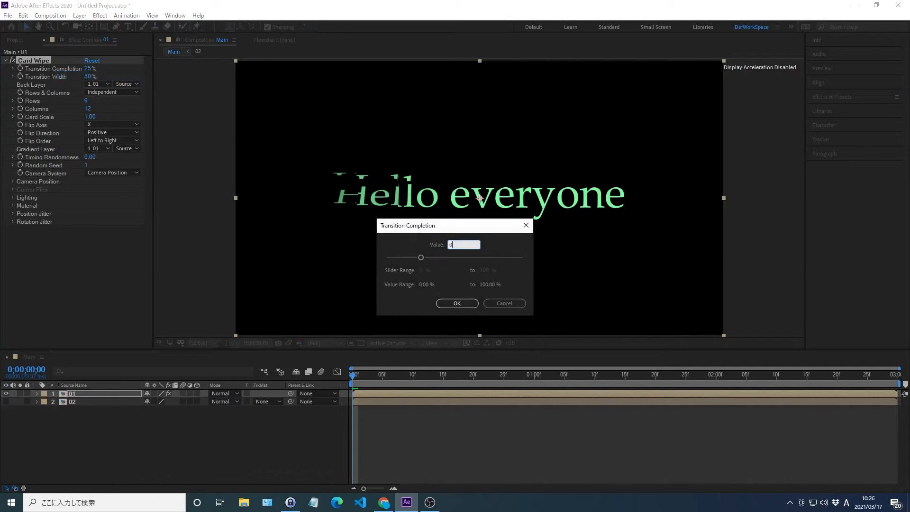
key("Return")
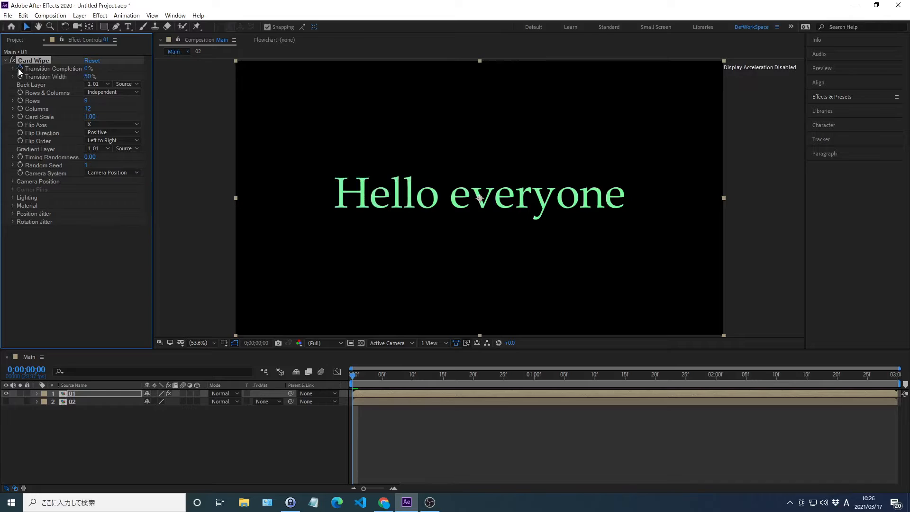
left_click(97, 85)
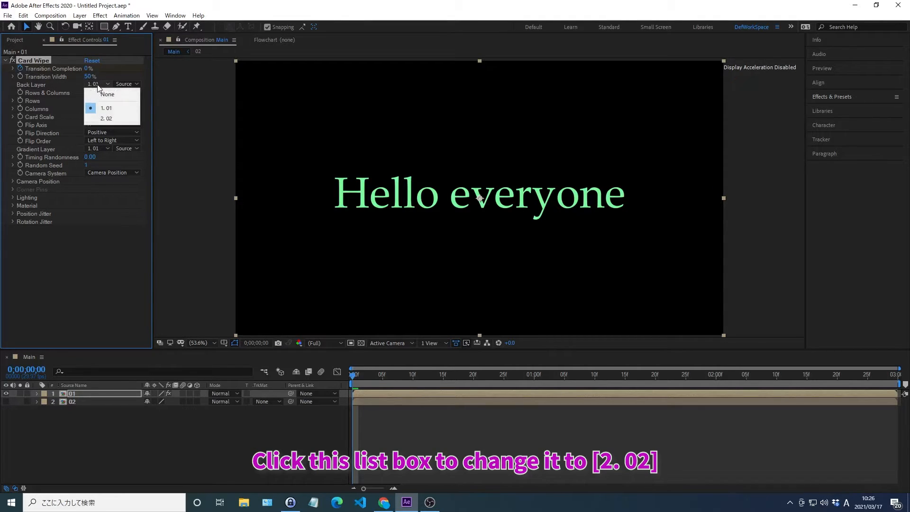
left_click(106, 118)
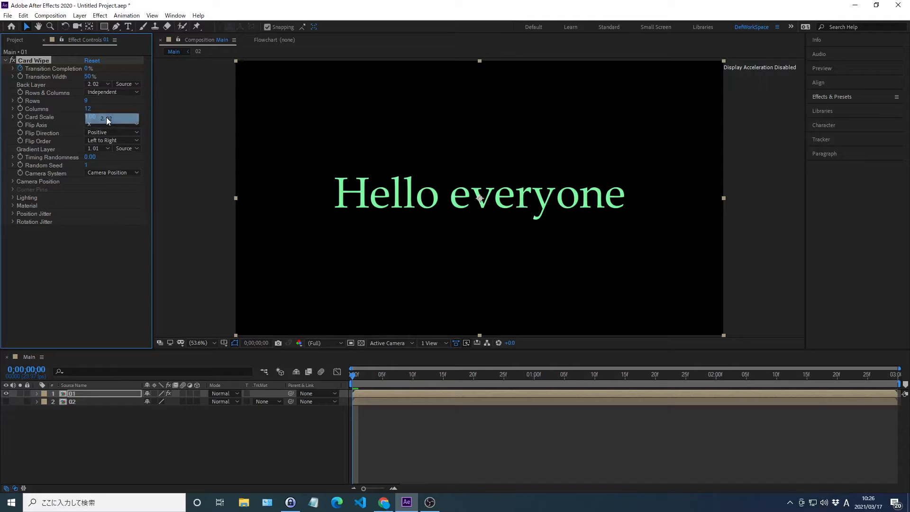
Step: Keyframe Card Wipe's Transition Completion at 100% at 0;00;02;00
key("alt+shift+j")
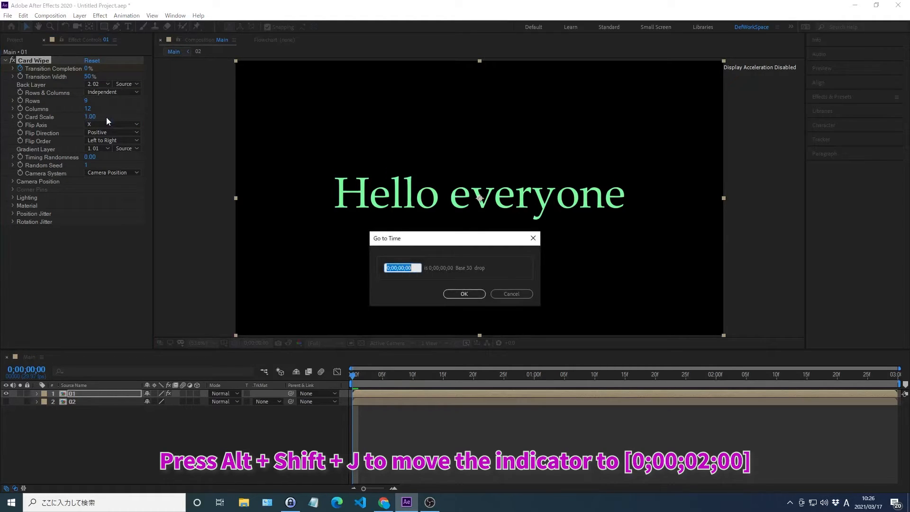
type("0;00;02;")
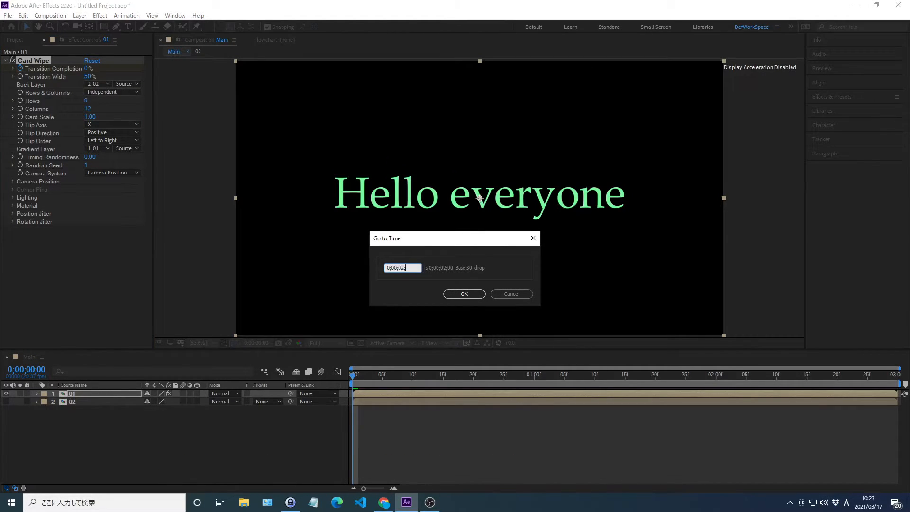
type("00")
key("Return")
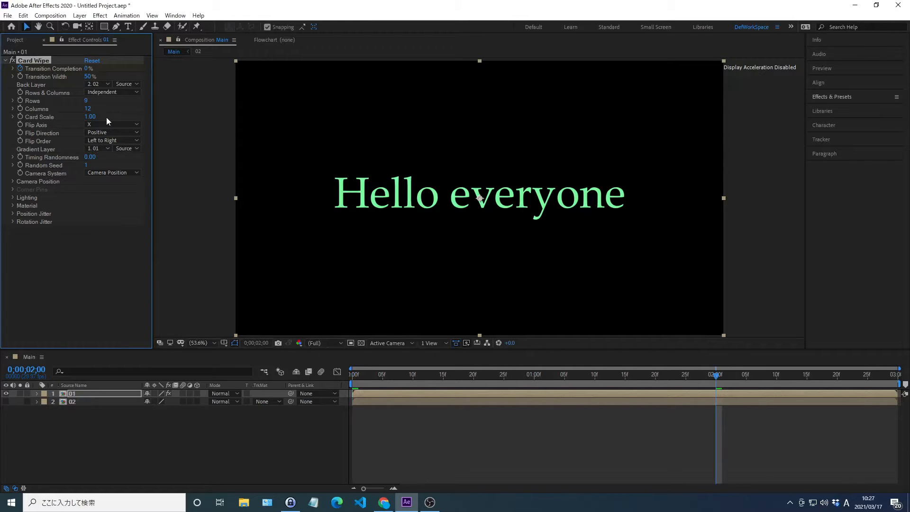
right_click(54, 69)
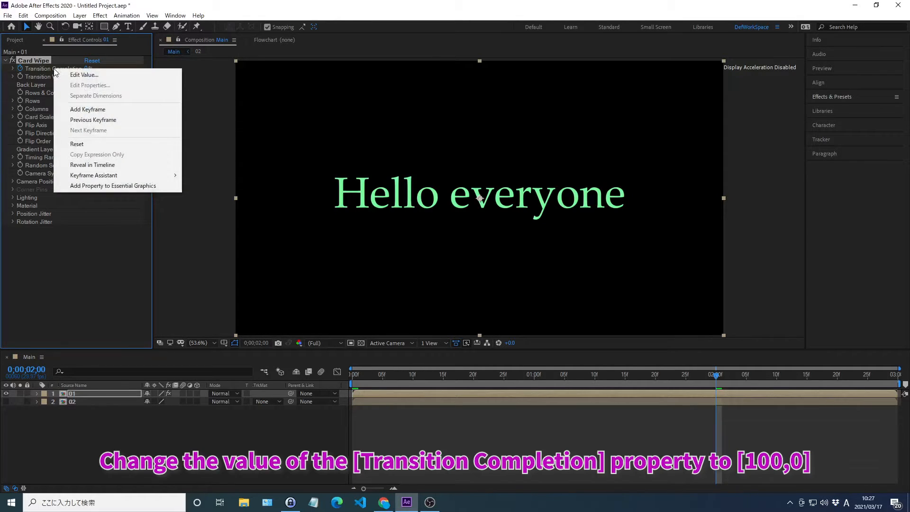
left_click(85, 75)
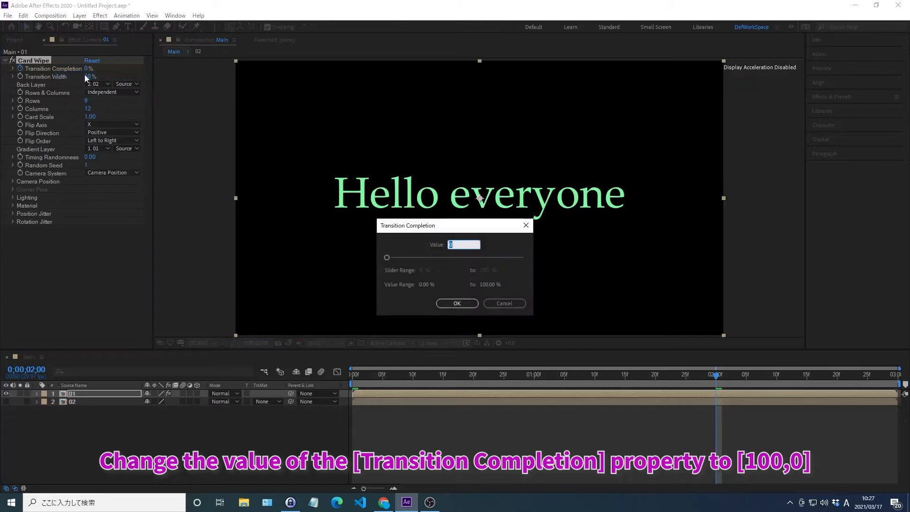
type("100")
key("Return")
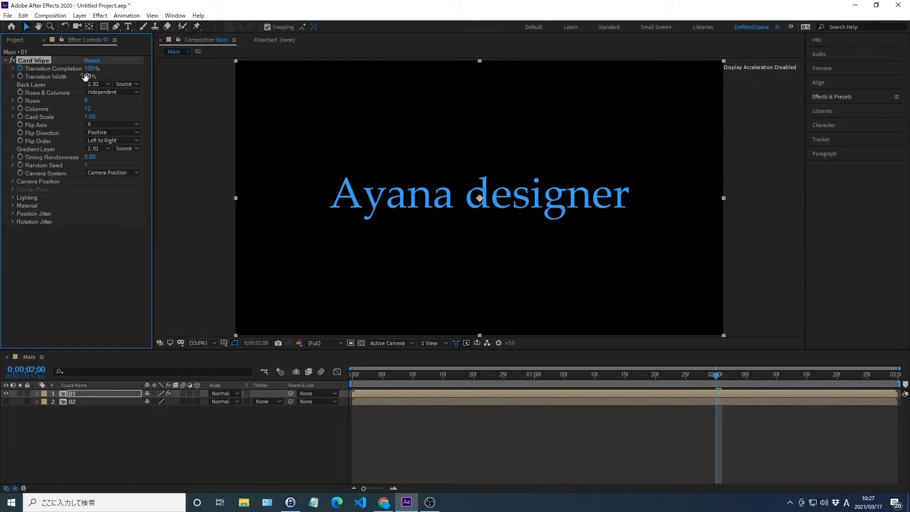
Step: Return to 0;00;00;00 and create a keyframe for Card Wipe's Z Jitter Amount under Position Jitter
key("alt+shift+j")
type("0;")
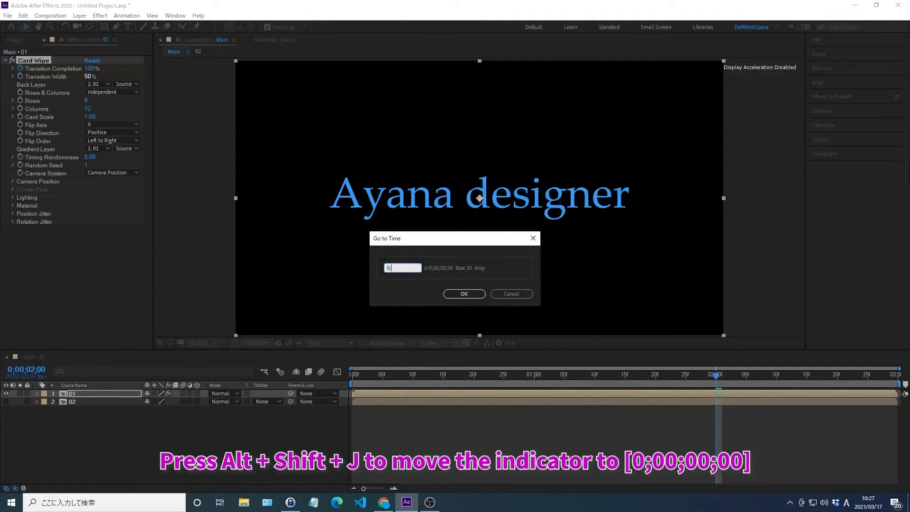
type("00;00;00")
key("Return")
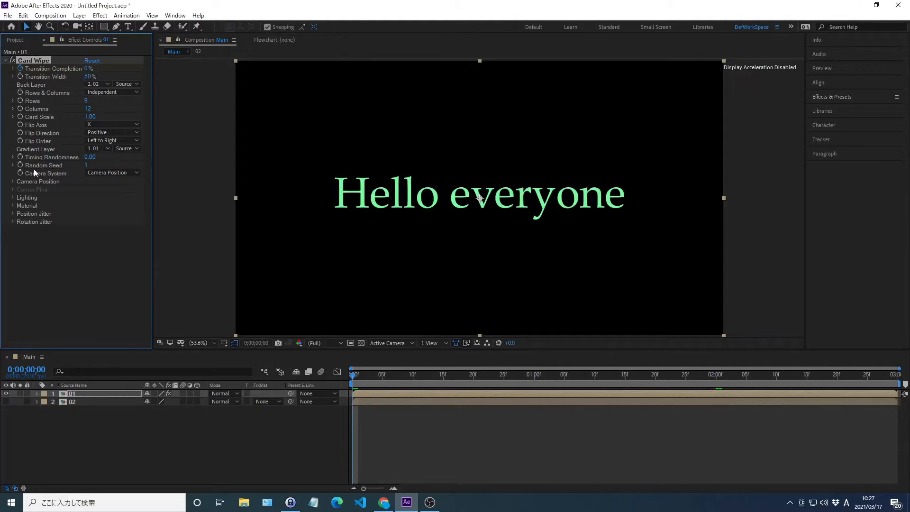
left_click(12, 215)
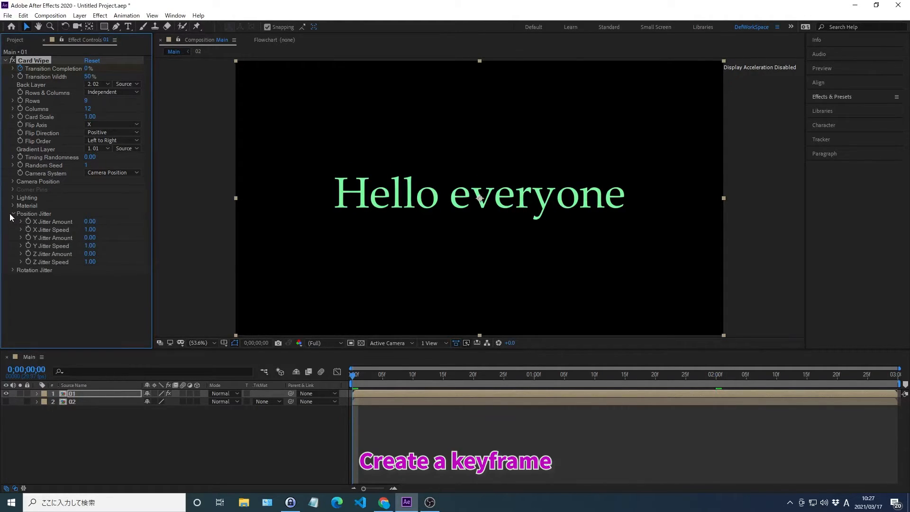
Step: Keyframe Card Wipe's Z Jitter Amount at 15 at 0;00;01;00
key("alt+shift+j")
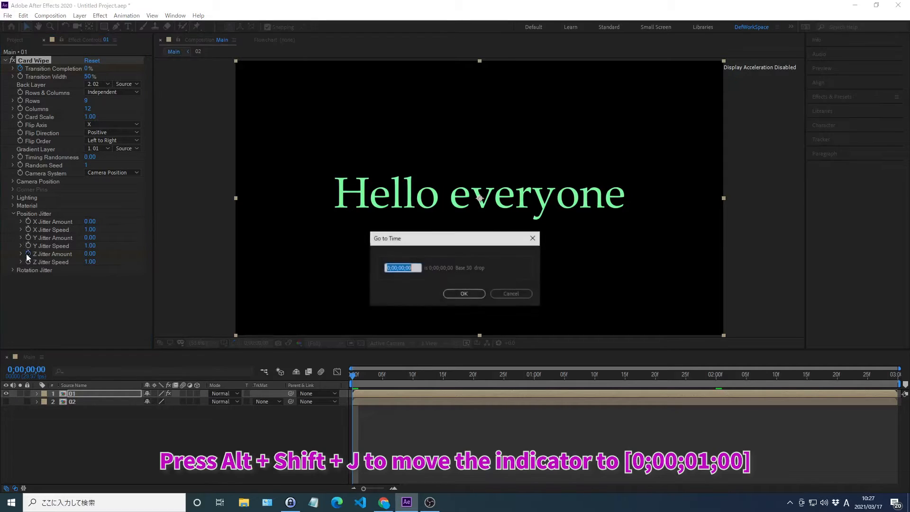
type("0;0")
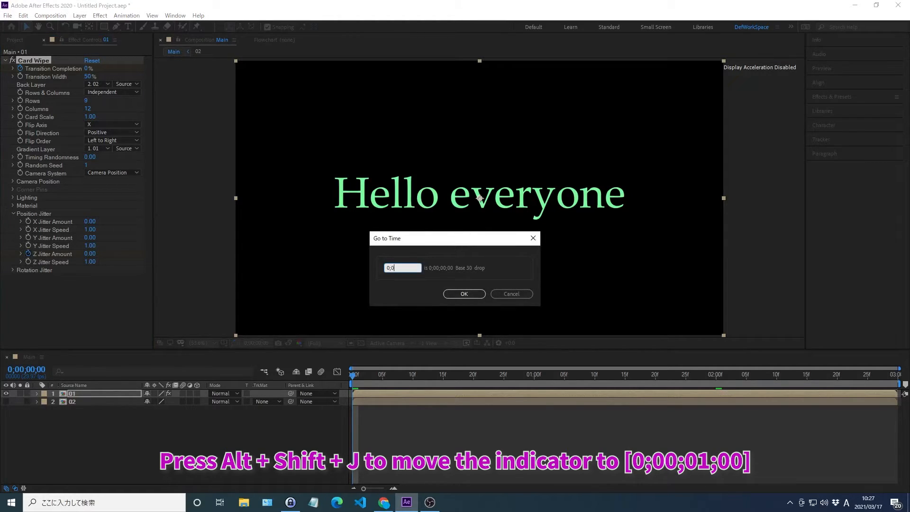
type("0;01;00")
key("Return")
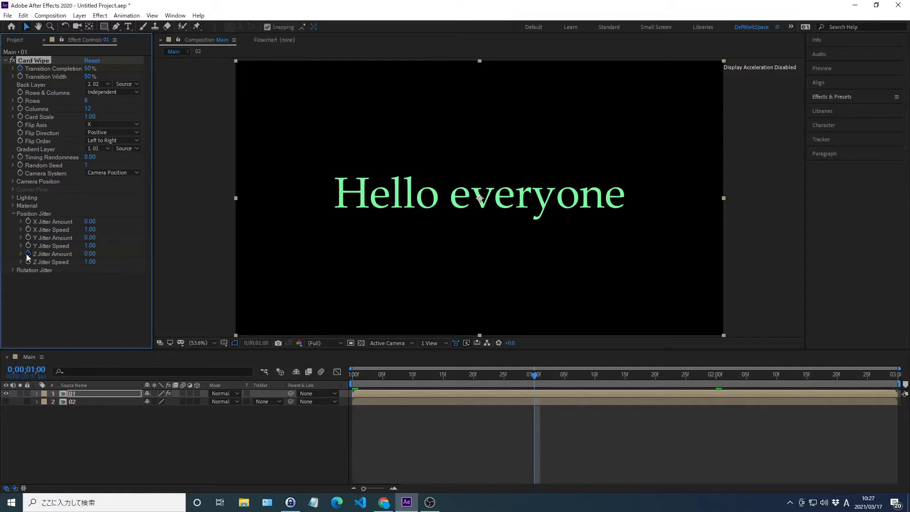
right_click(53, 256)
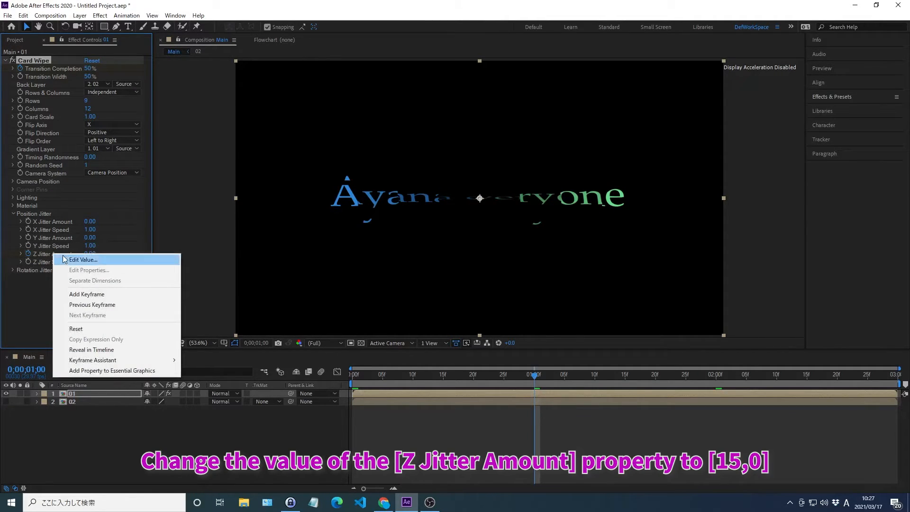
left_click(83, 260)
type("15")
key("Return")
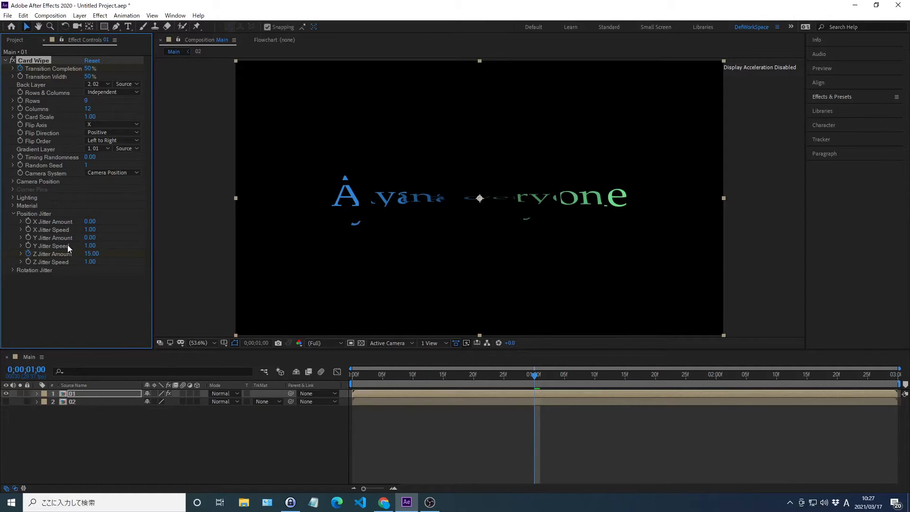
Step: Set Card Wipe's X Jitter Speed to 1 under Position Jitter
right_click(52, 229)
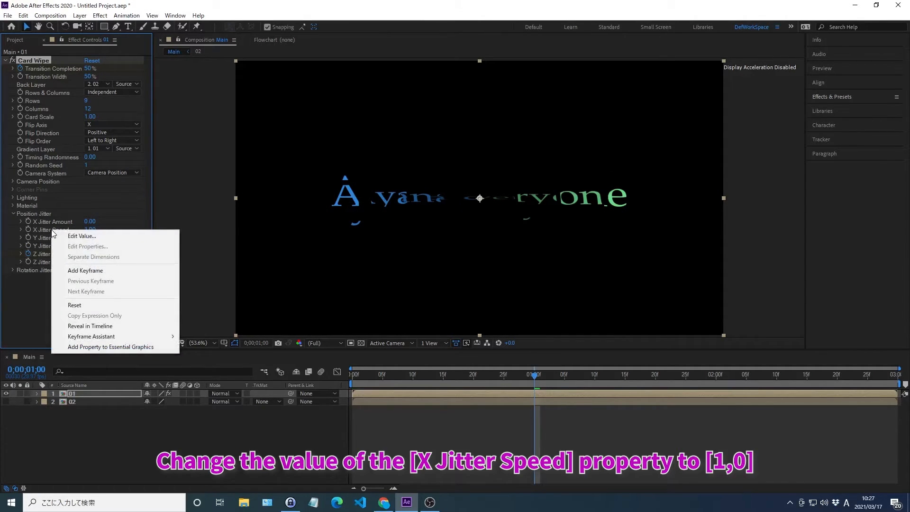
left_click(82, 236)
type("1")
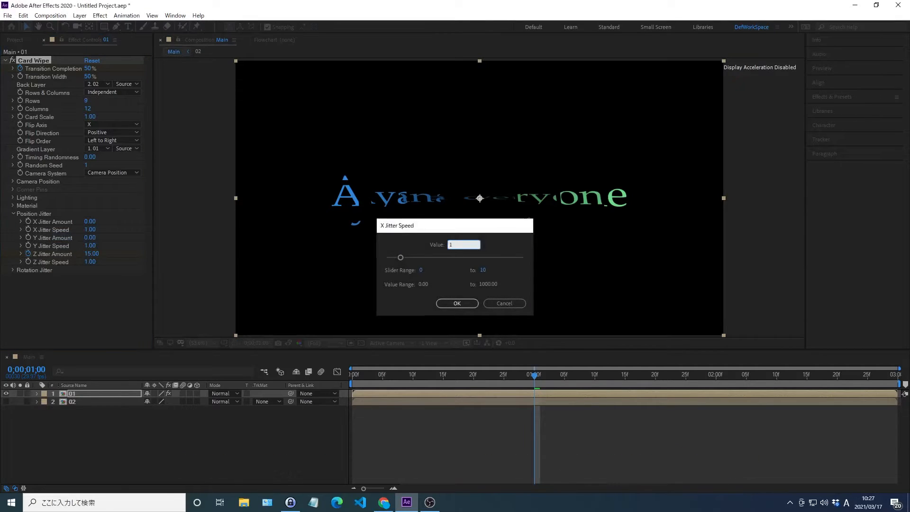
key("Return")
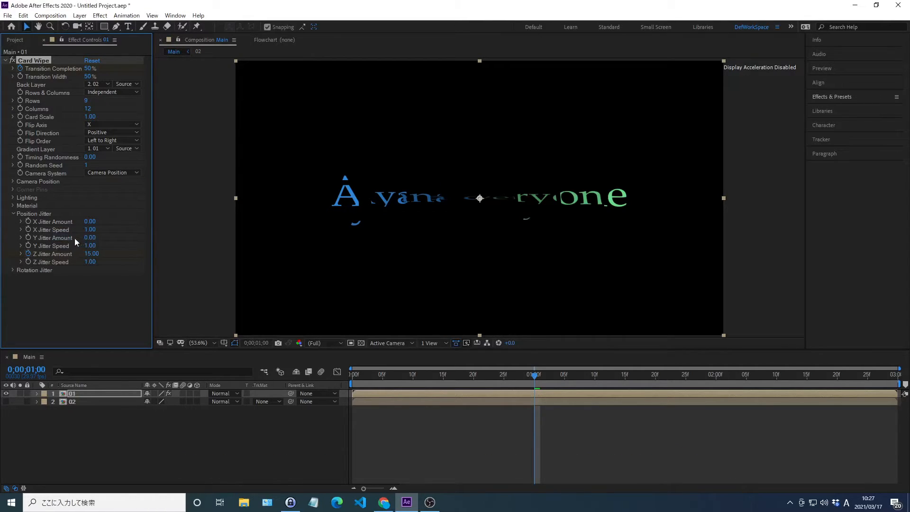
Step: Set Card Wipe's Y Jitter Speed to 1 under Position Jitter
right_click(53, 245)
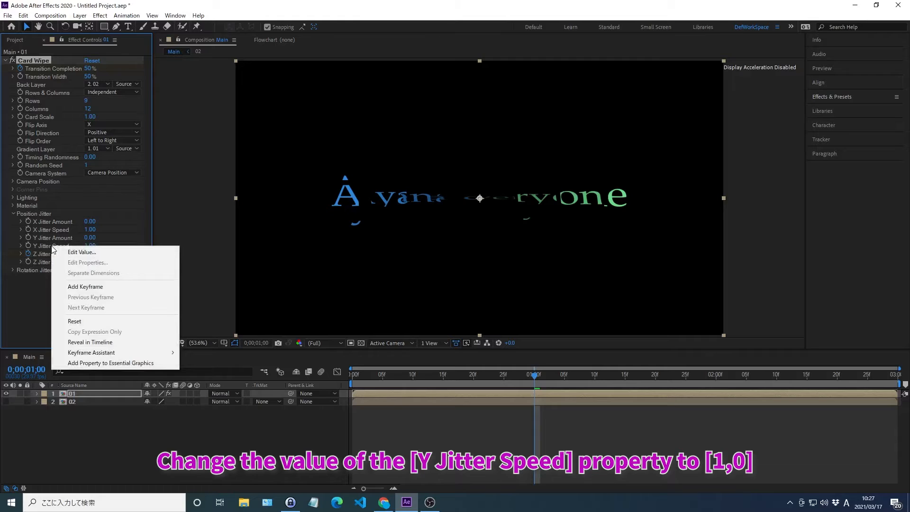
left_click(82, 252)
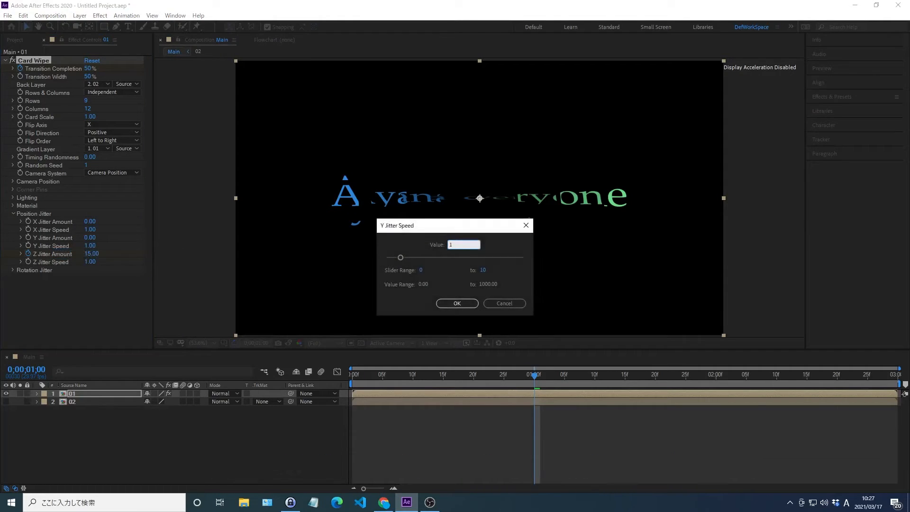
key("Return")
Step: Keyframe Card Wipe's Z Jitter Amount at 0 at 0;00;02;00
key("alt+shift+j")
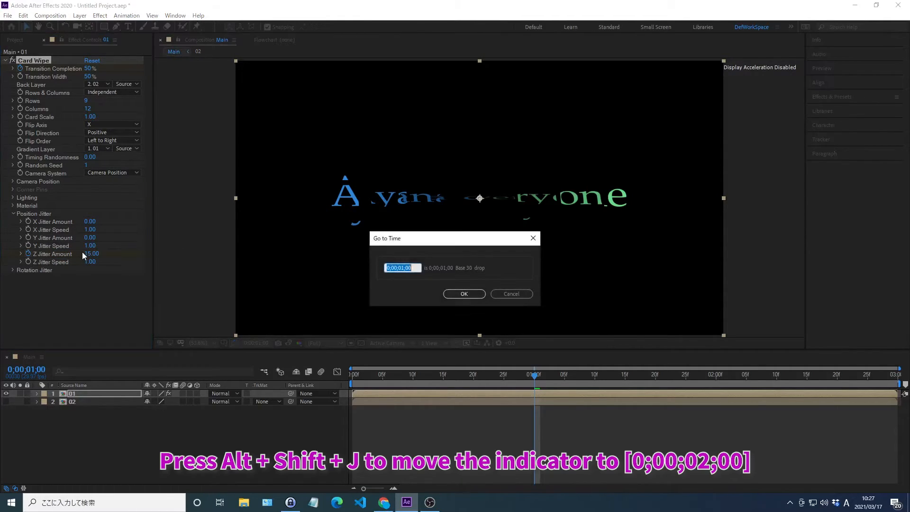
type("0;00;02;")
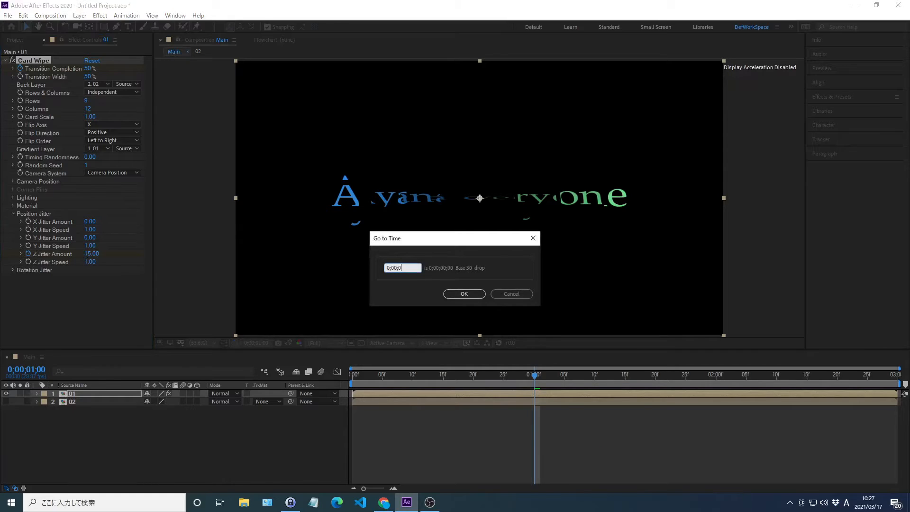
key("Return")
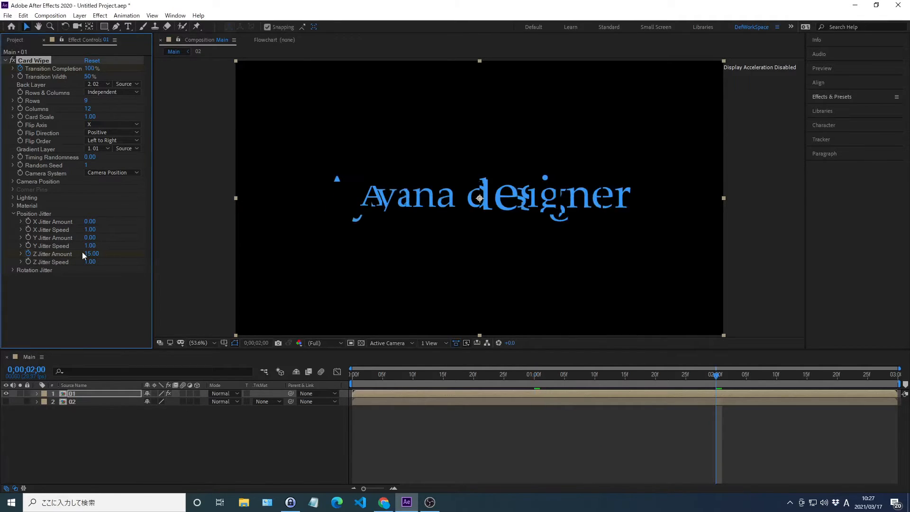
right_click(57, 257)
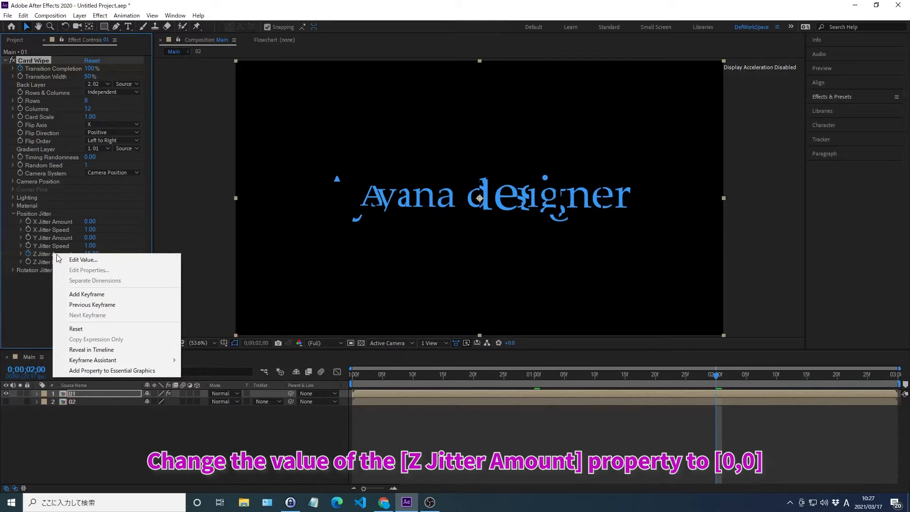
left_click(84, 260)
type("0")
key("Return")
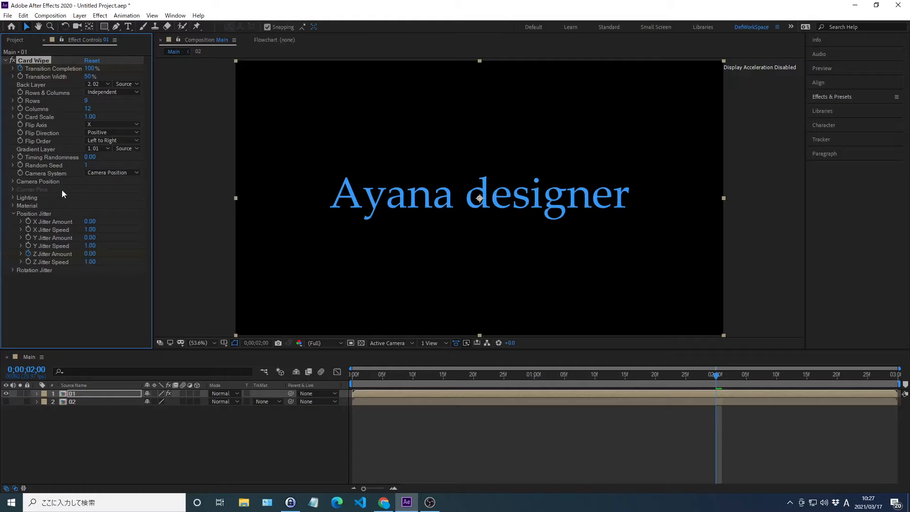
Step: Set Card Wipe's Timing Randomness to 0.7 on the 01 layer
right_click(54, 158)
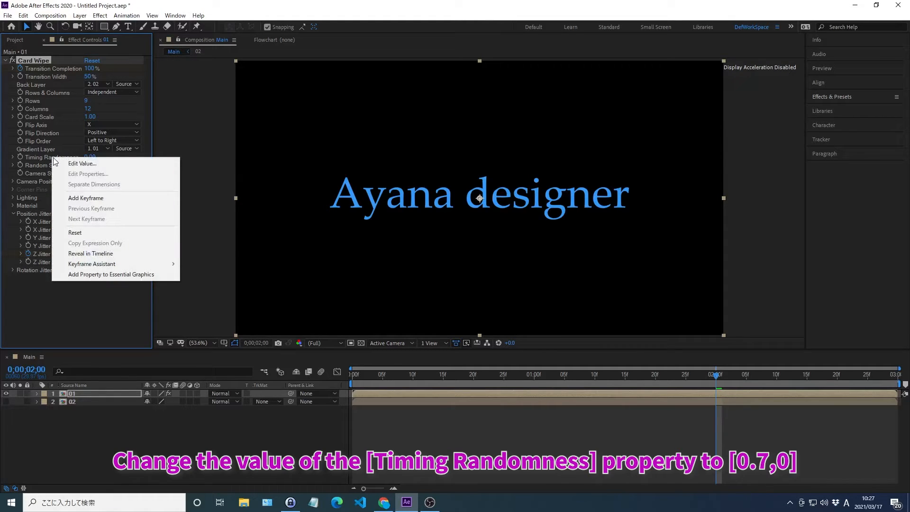
left_click(82, 163)
type("0.7")
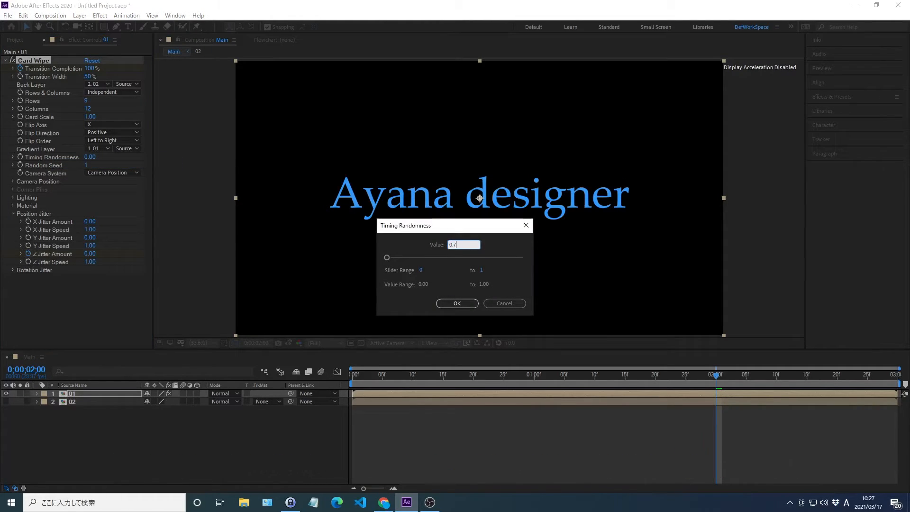
key("Return")
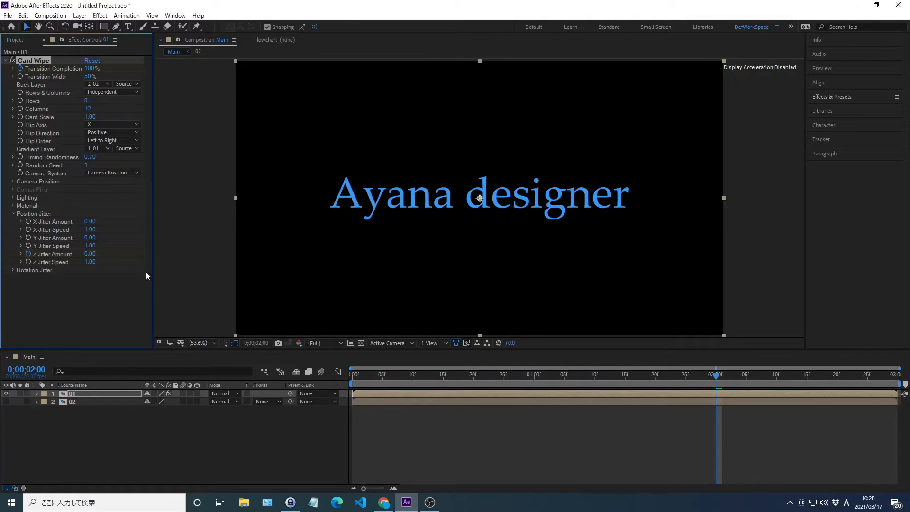
Step: Duplicate the 01 layer together with its Card Wipe effect in the Main composition
left_click(238, 434)
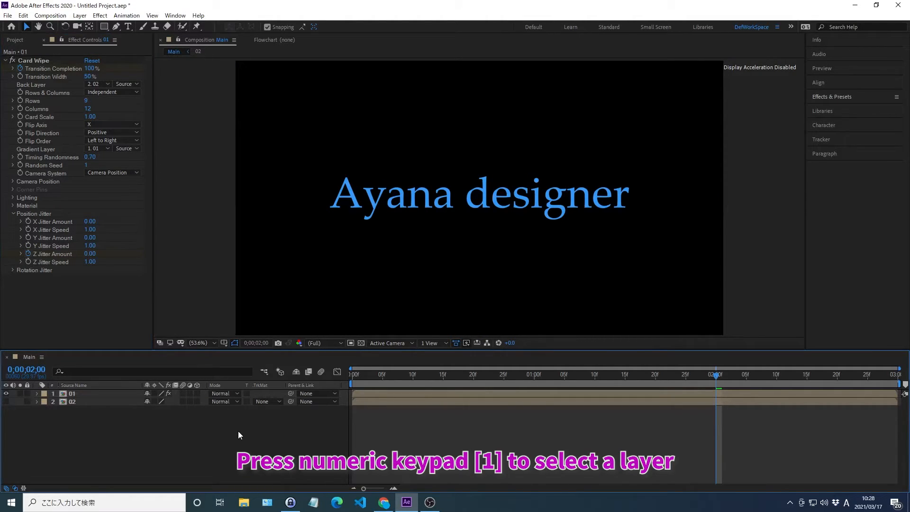
key("KP_1")
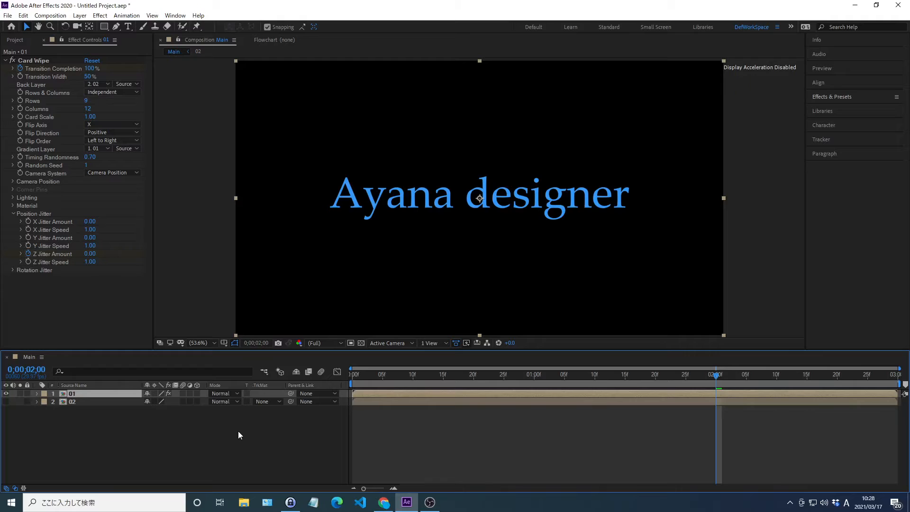
key("ctrl+d")
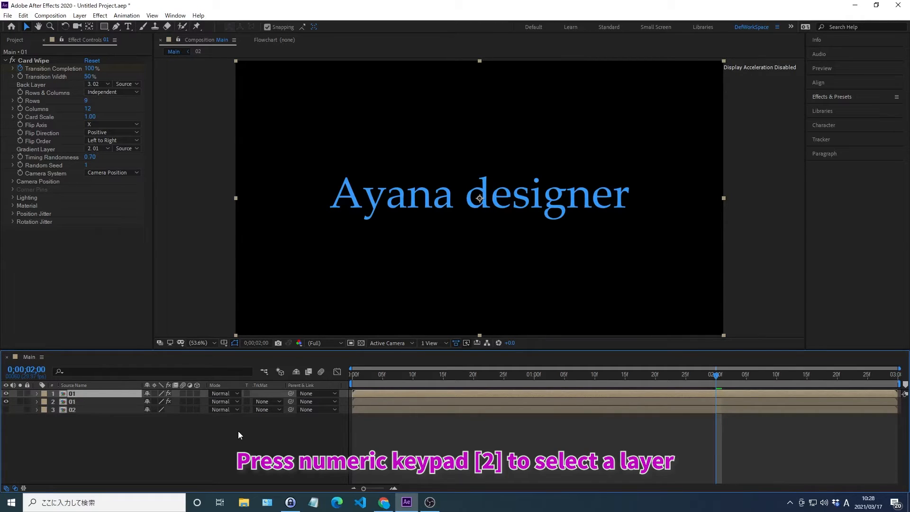
Step: Find the Fill effect and apply it to the lower 01 layer, layer 2
key("KP_2")
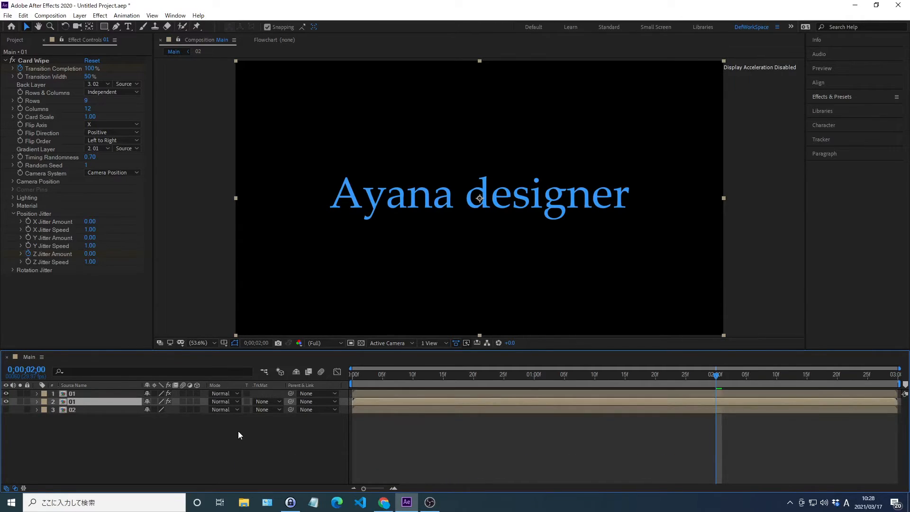
left_click(832, 96)
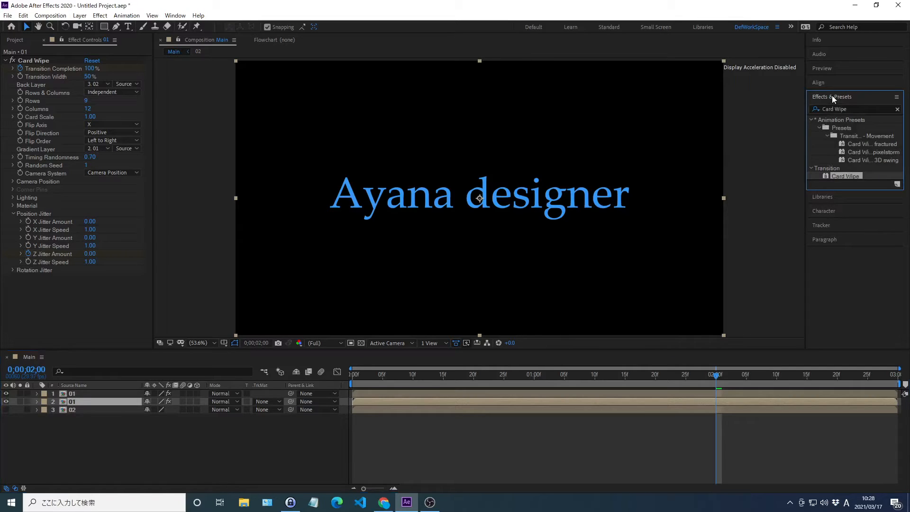
left_click(898, 109)
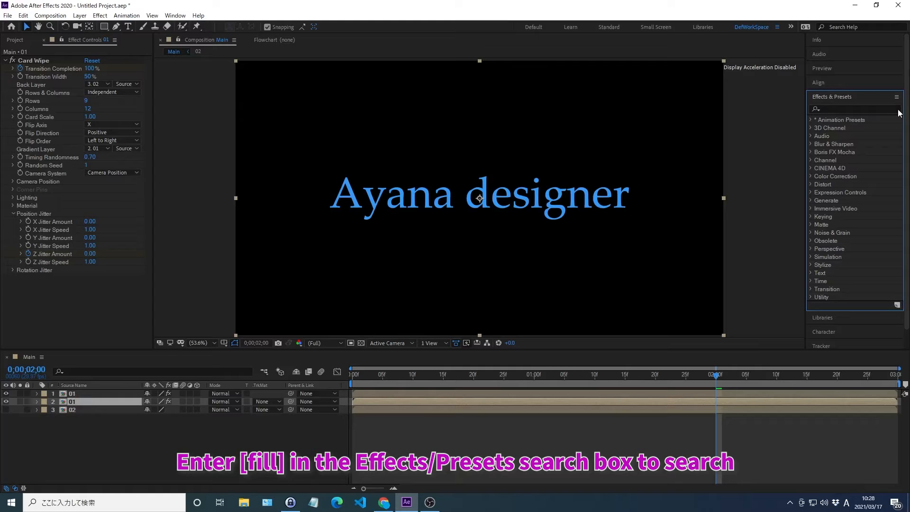
left_click(832, 108)
type("fill")
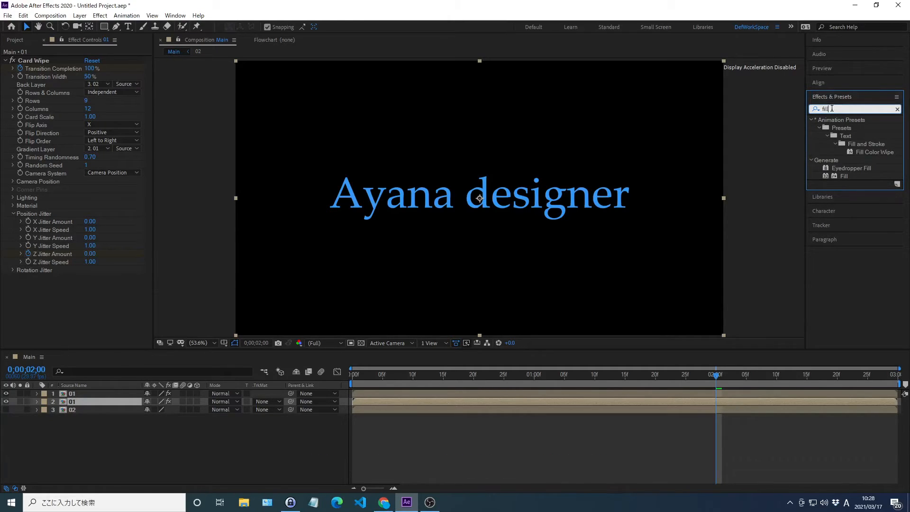
double_click(841, 174)
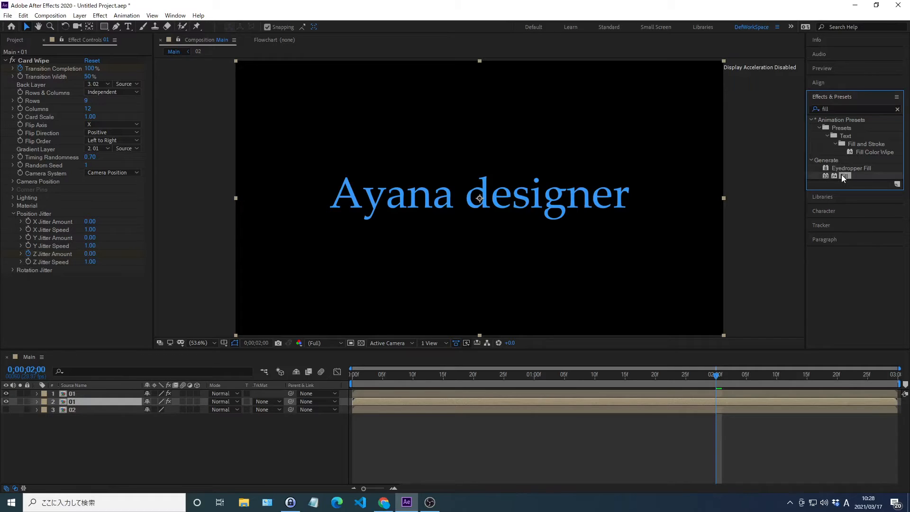
left_click(833, 98)
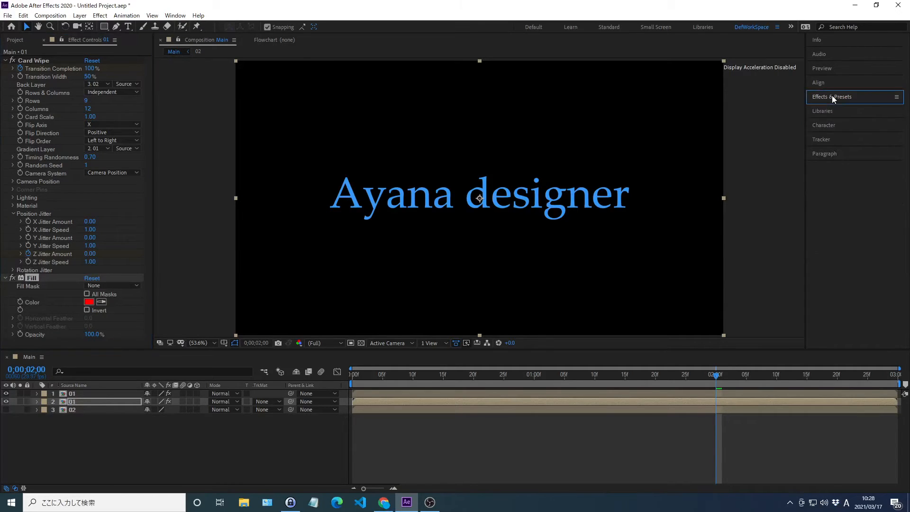
Step: Set the Fill effect's color to FABE60 on the lower 01 layer
right_click(32, 302)
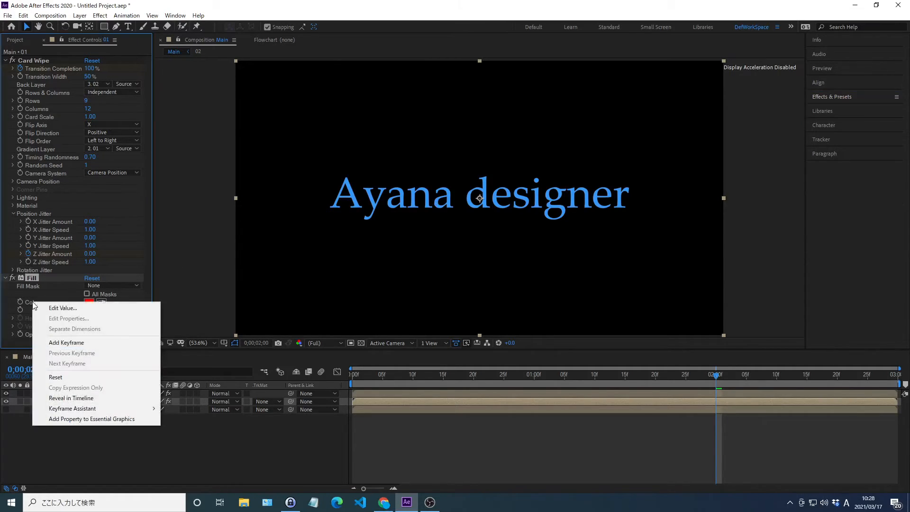
left_click(63, 308)
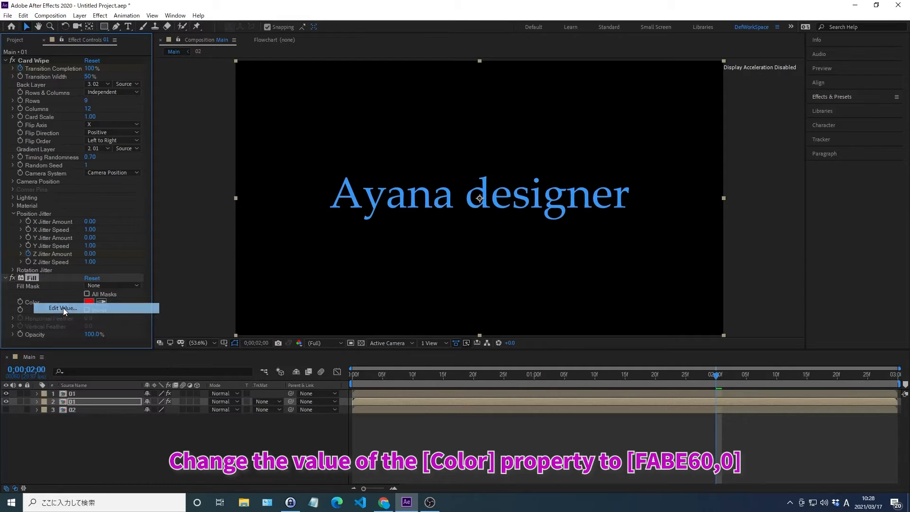
type("FABE60")
key("Return")
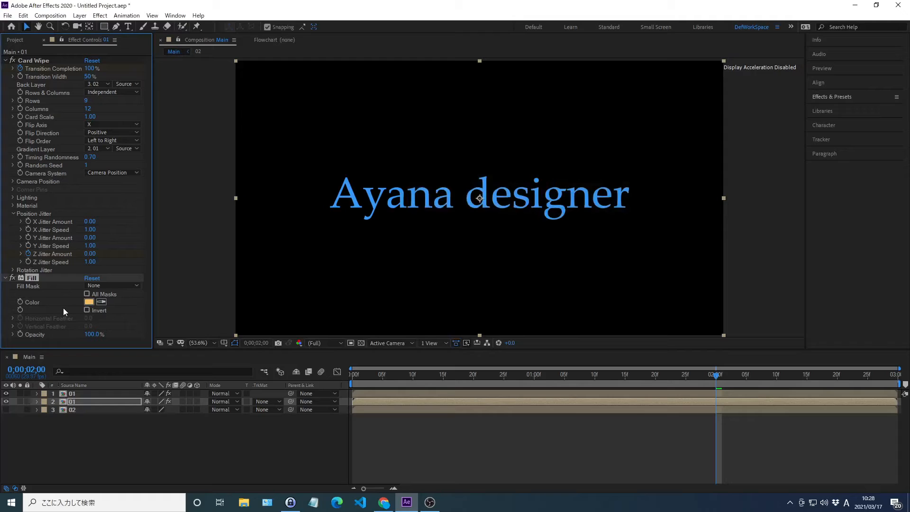
Step: Return to 0;00;00;00 and create keyframes for Card Wipe's X Jitter Amount and Y Jitter Amount on the lower 01 layer
key("alt+shift+j")
type("0;")
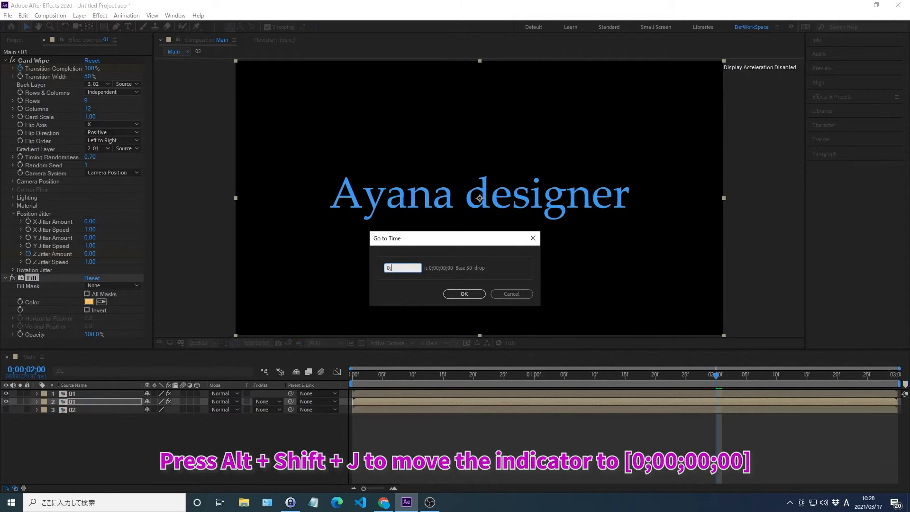
type("00;00;00")
key("Return")
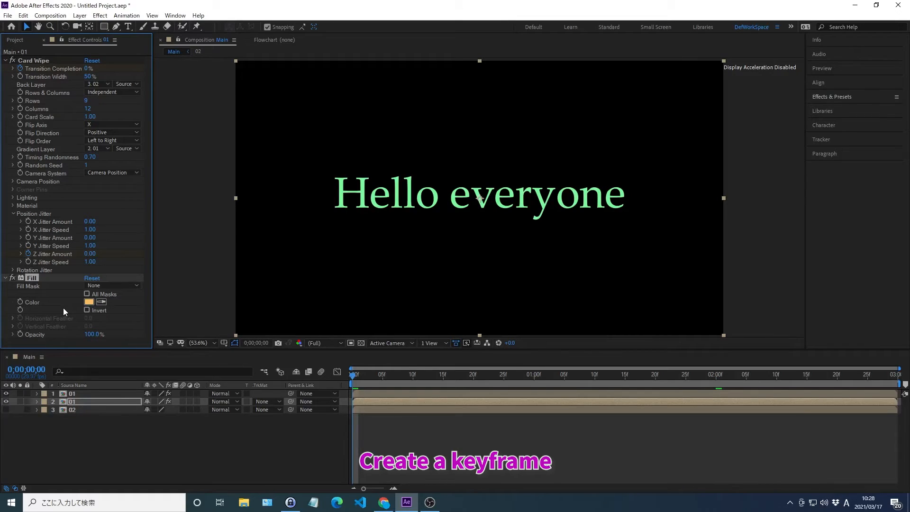
left_click(27, 221)
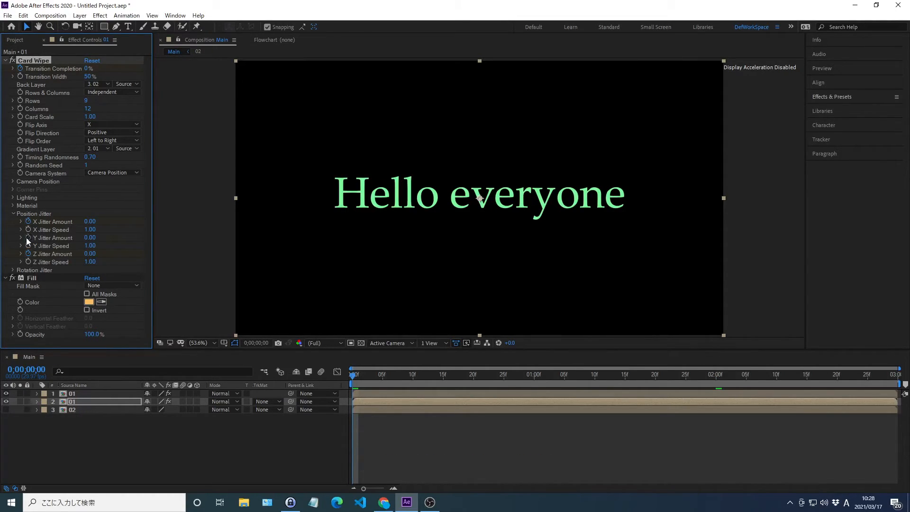
Step: Keyframe the lower 01 layer's X Jitter Amount at 2 at 0;00;01;00
key("alt+shift+j")
type("0;00;01;00")
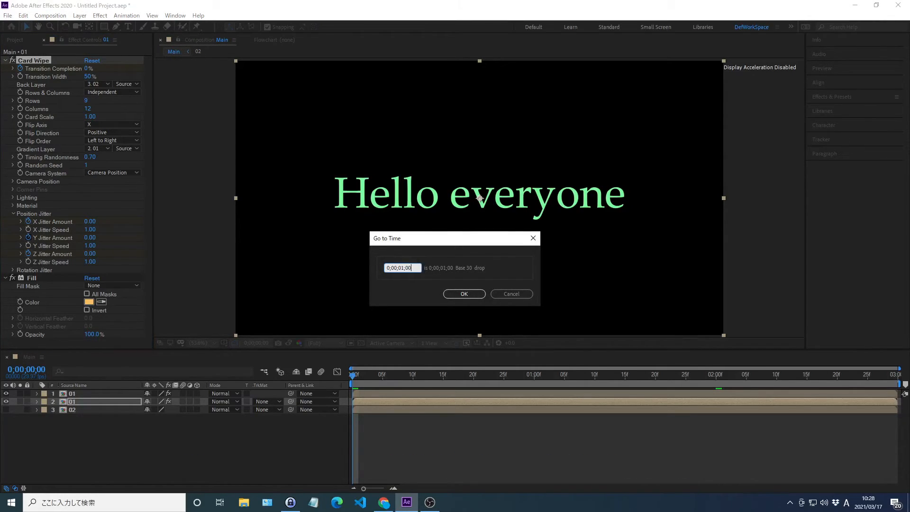
key("Return")
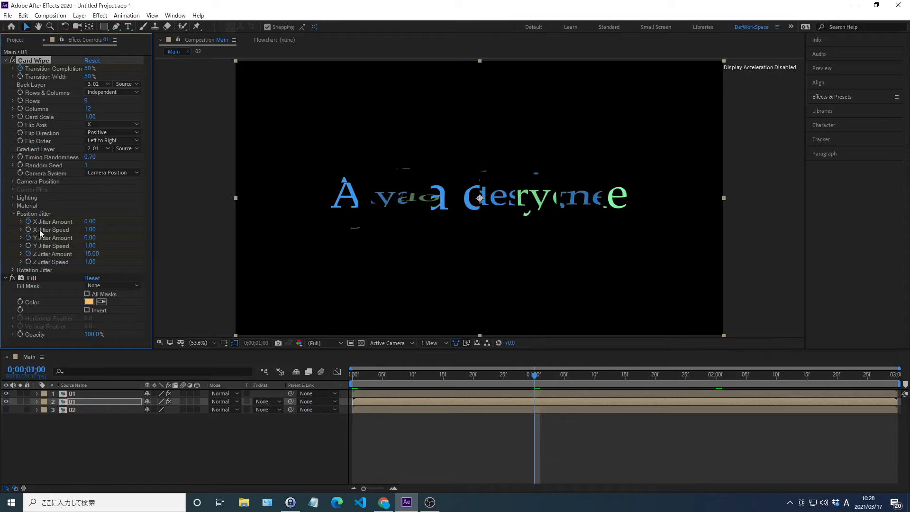
right_click(52, 221)
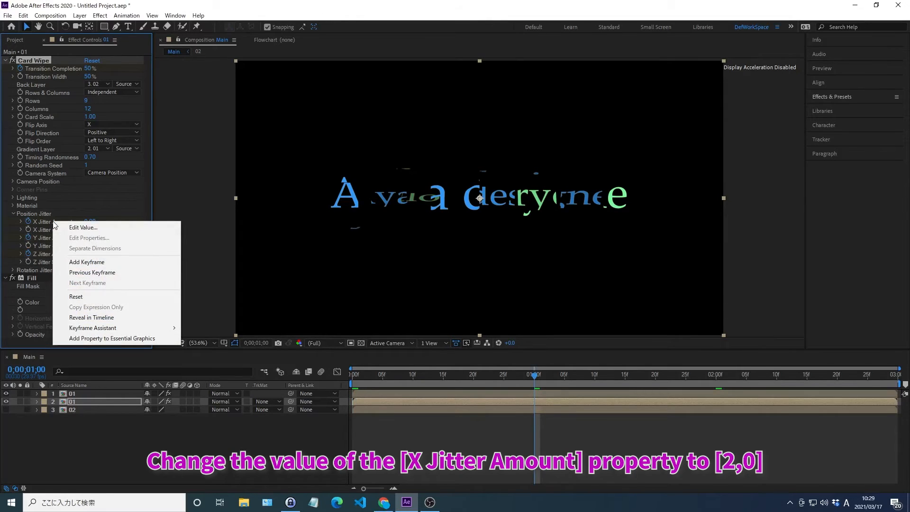
left_click(83, 227)
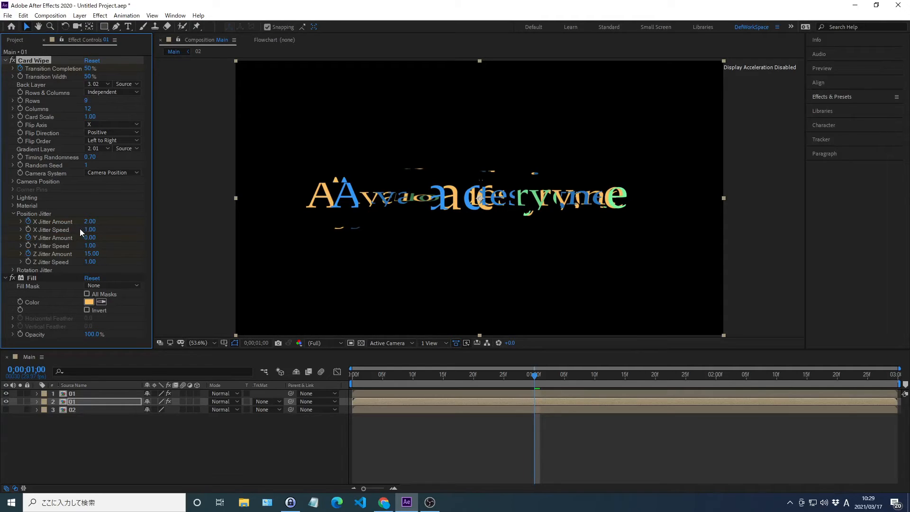
Step: Keyframe the lower 01 layer's Y Jitter Amount at 2 at the same time, 0;00;01;00
right_click(53, 239)
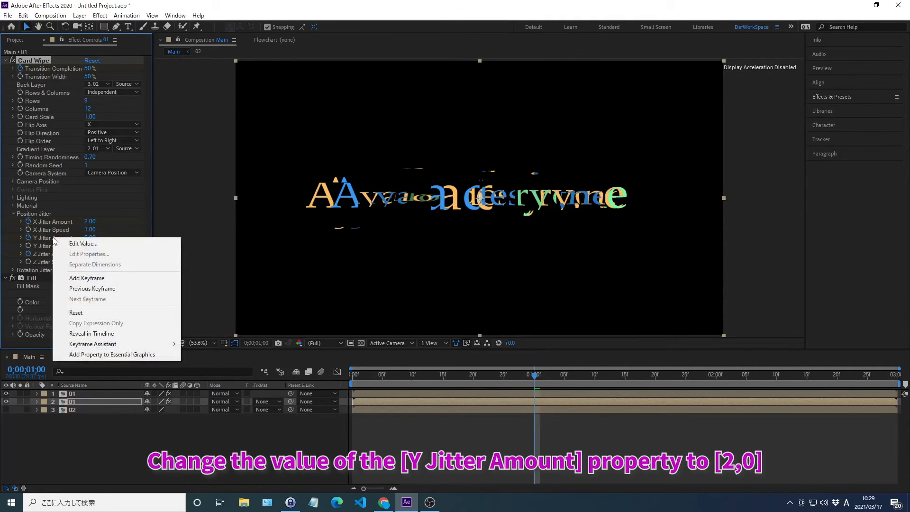
left_click(84, 243)
type("2")
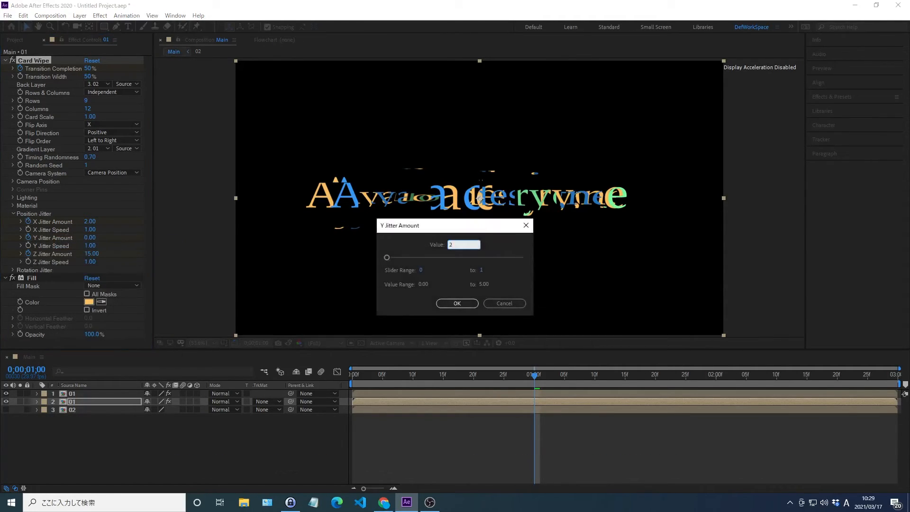
key("Return")
Step: Keyframe the lower 01 layer's Card Wipe X Jitter Amount at 0 at 0;00;02;00
key("alt+shift+j")
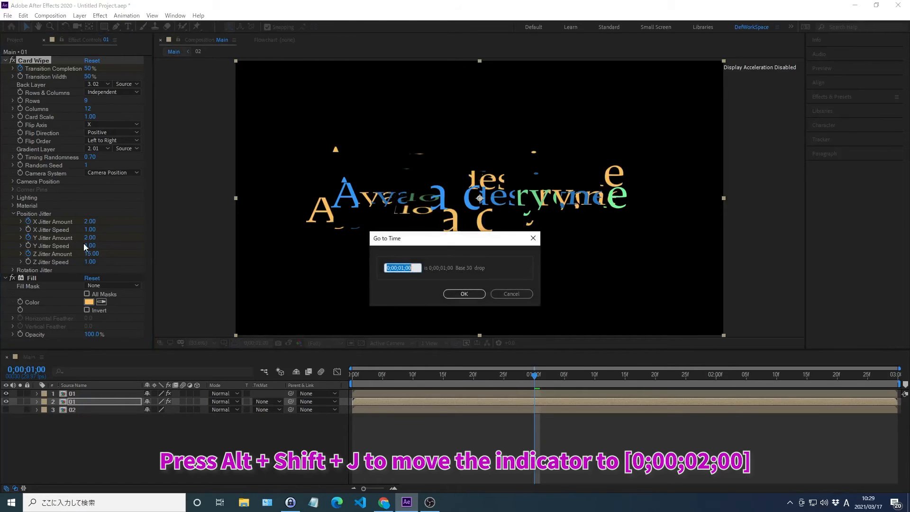
type("0;00;02;")
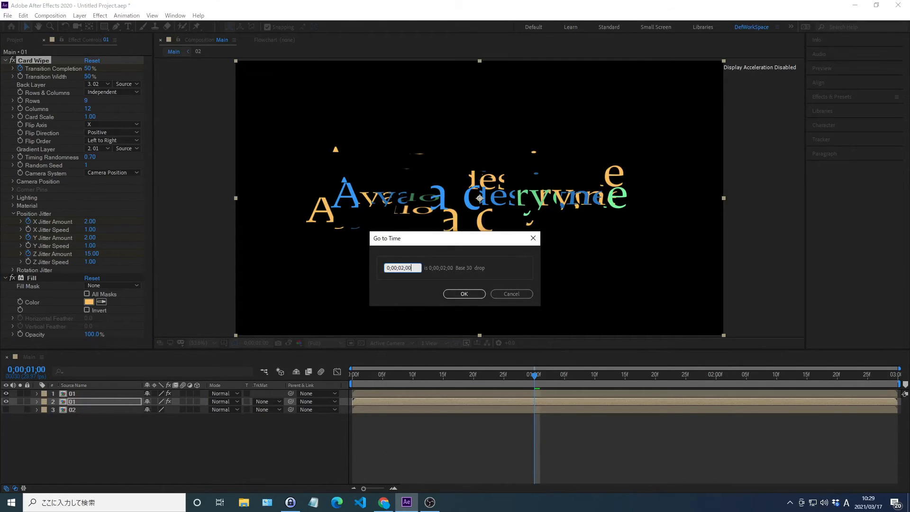
key("Return")
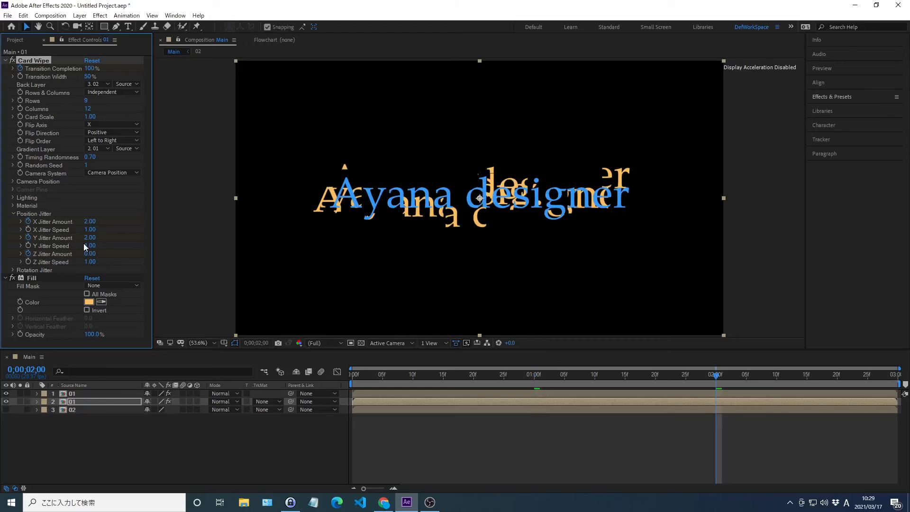
right_click(53, 221)
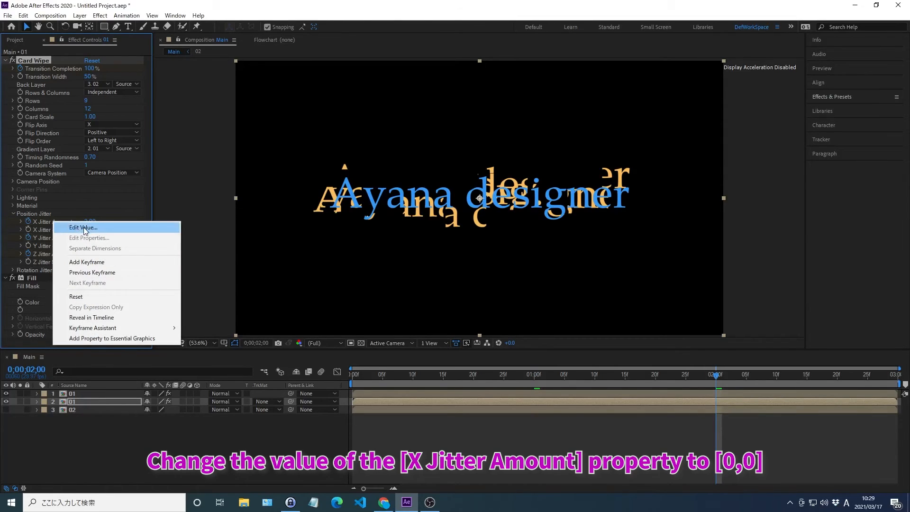
left_click(76, 227)
type("0")
key("Return")
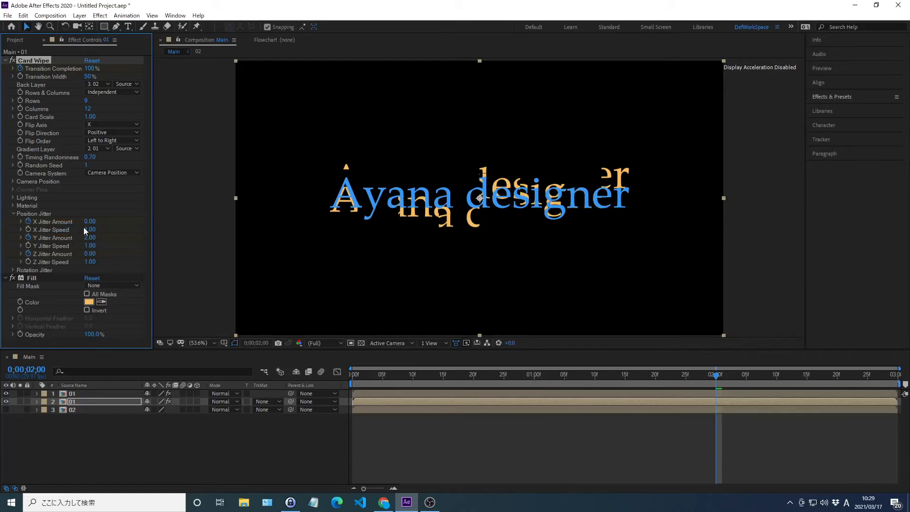
Step: Keyframe the lower 01 layer's Card Wipe Y Jitter Amount at 0 at the same time, 0;00;02;00
right_click(58, 237)
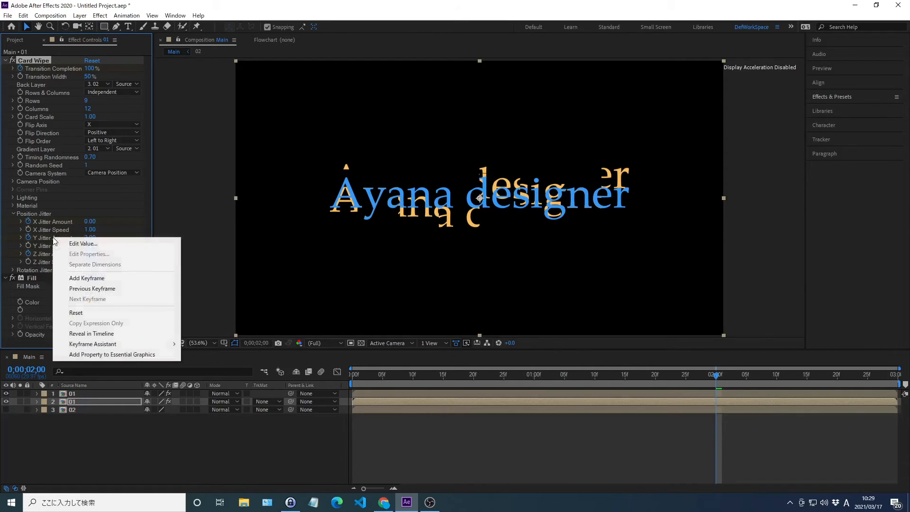
left_click(83, 243)
type("0")
key("Return")
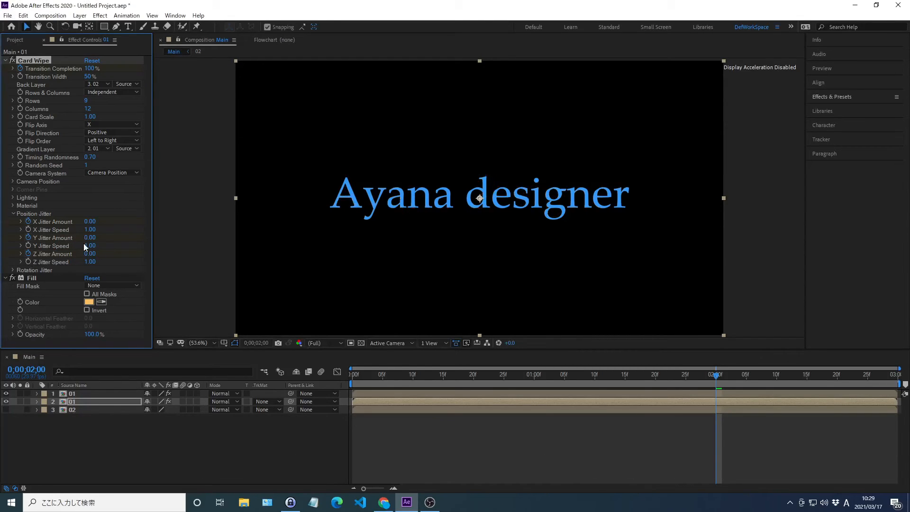
Step: Import the background image BG.png from the 02_work folder into the project
key("ctrl+i")
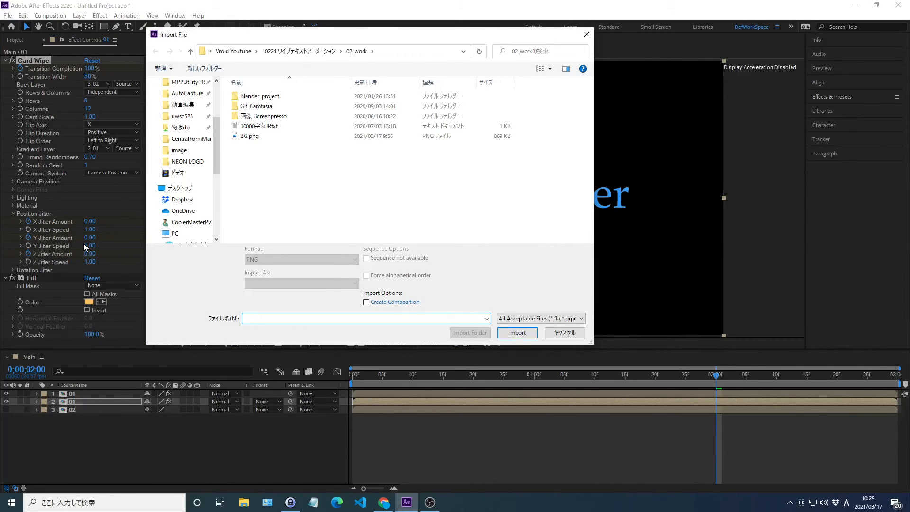
key("alt+d")
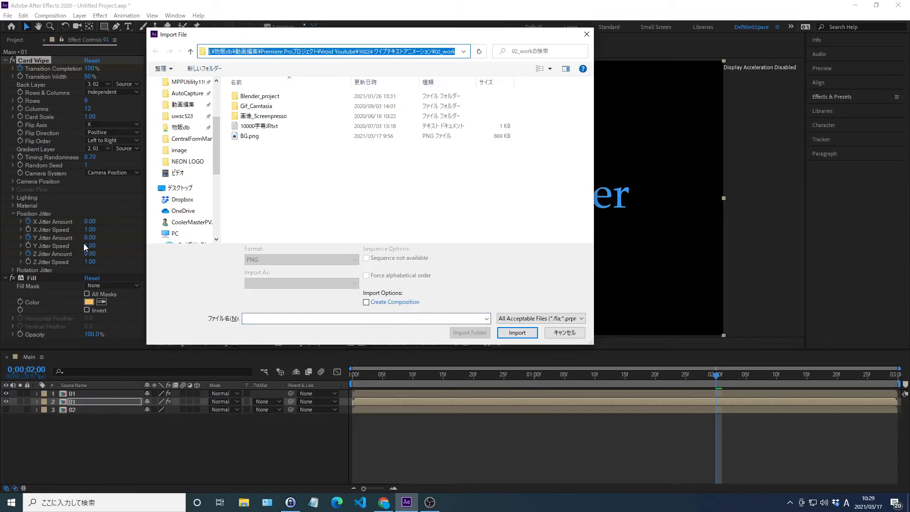
key("Return")
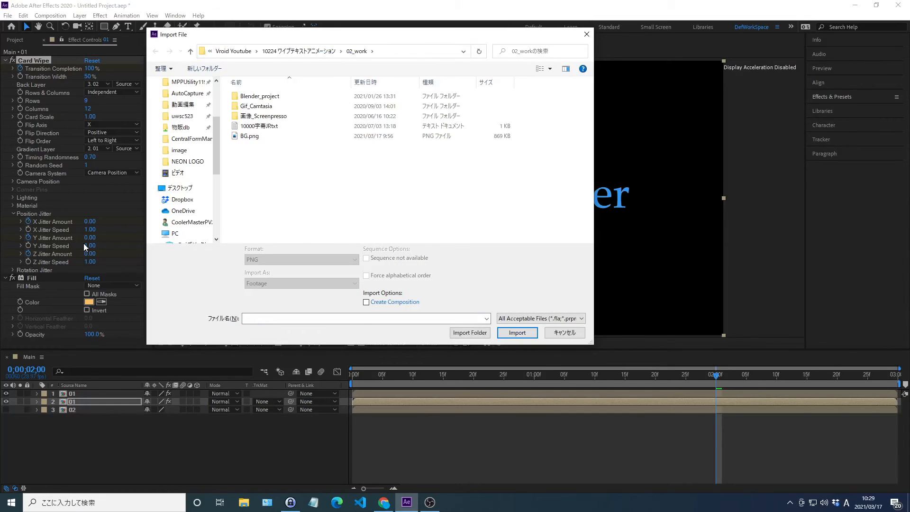
left_click(250, 137)
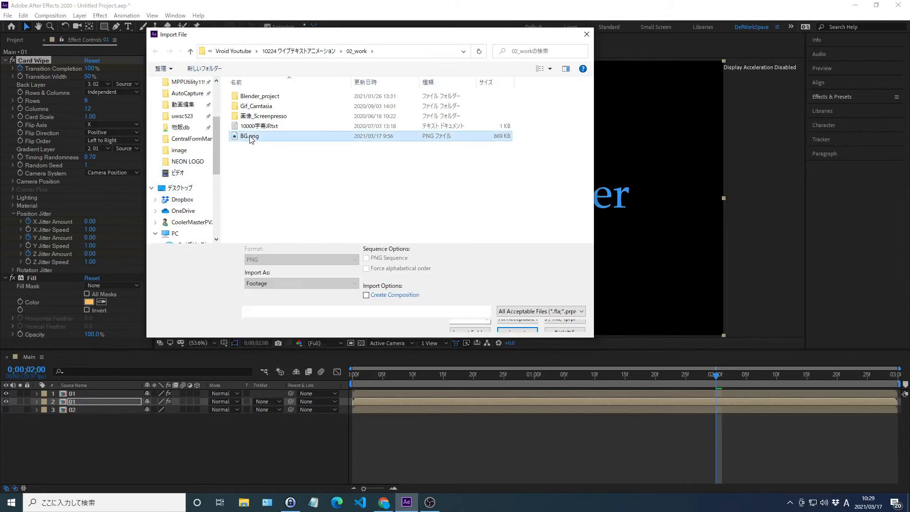
double_click(250, 137)
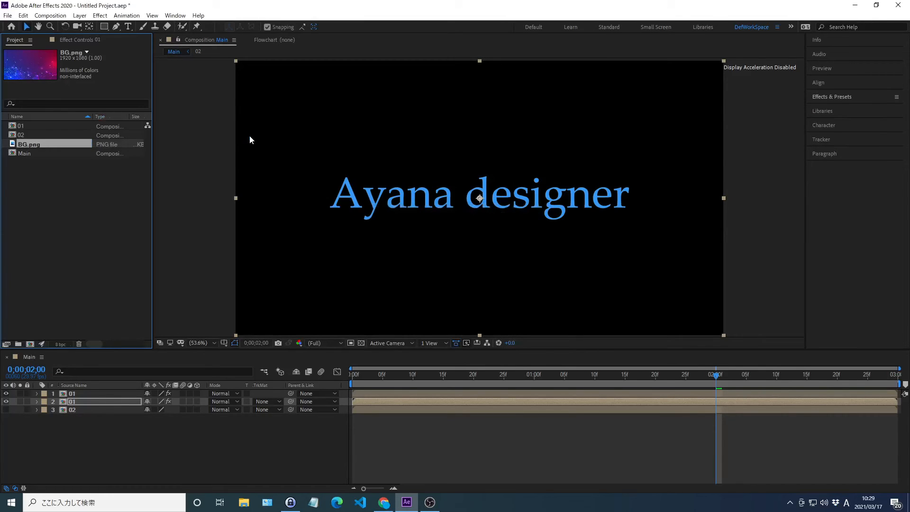
Step: Add BG.png beneath all other layers in the Main composition and preview the animation from the first frame
left_click(195, 169)
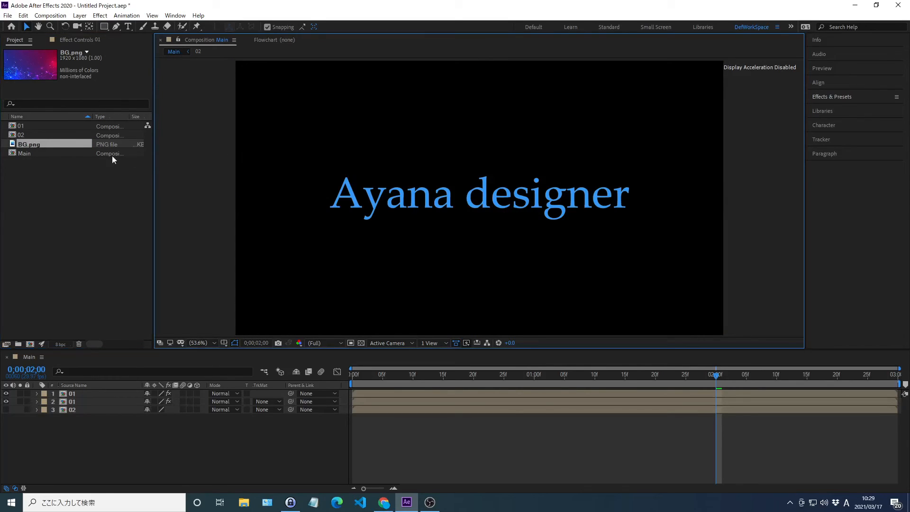
left_click(29, 143)
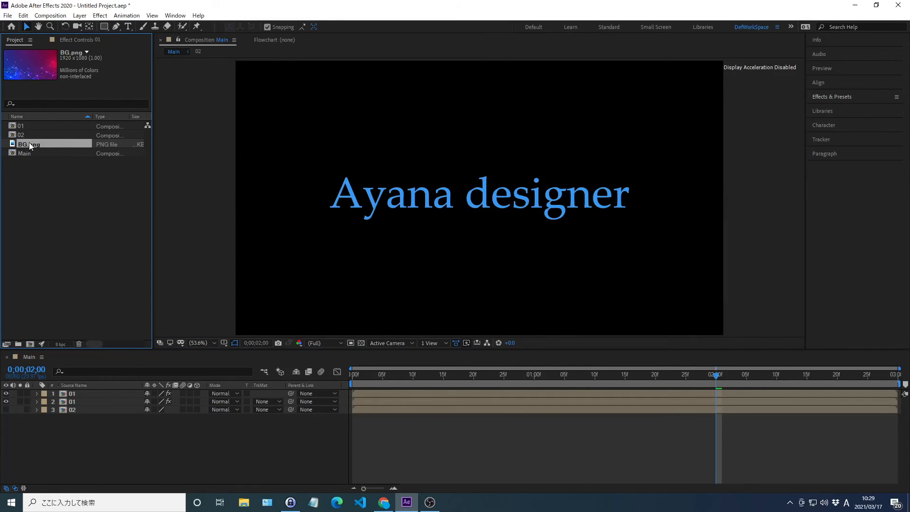
left_click_drag(30, 144, 127, 488)
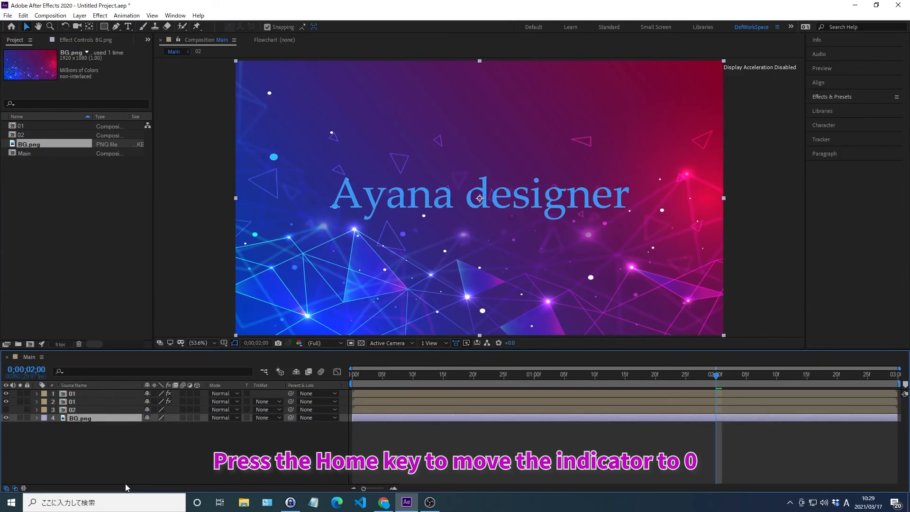
key("Home")
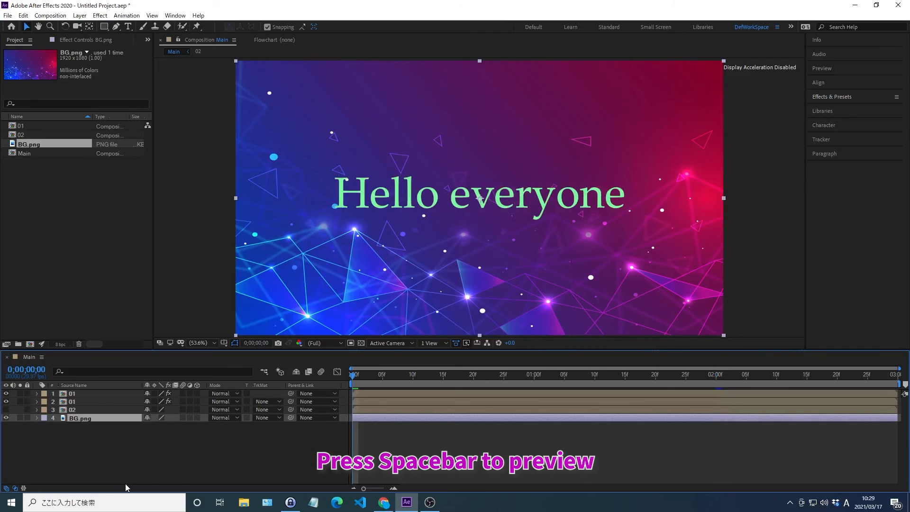
key("space")
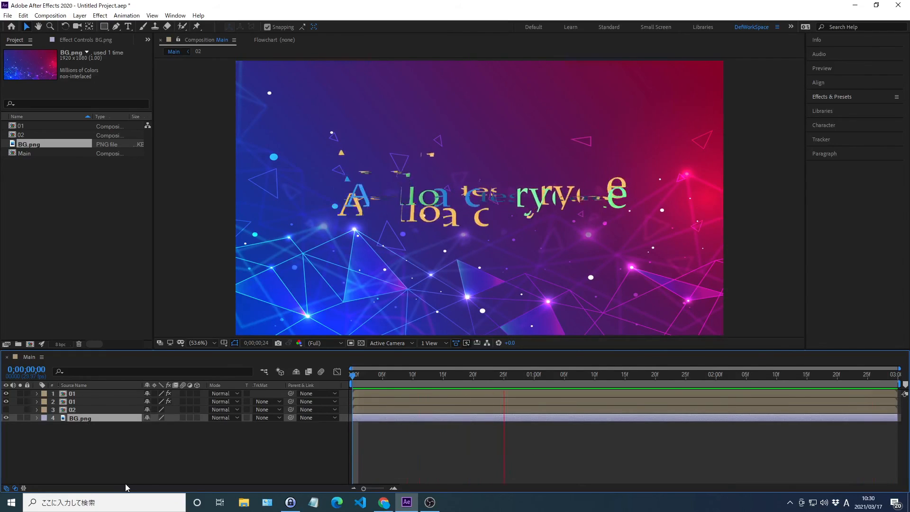